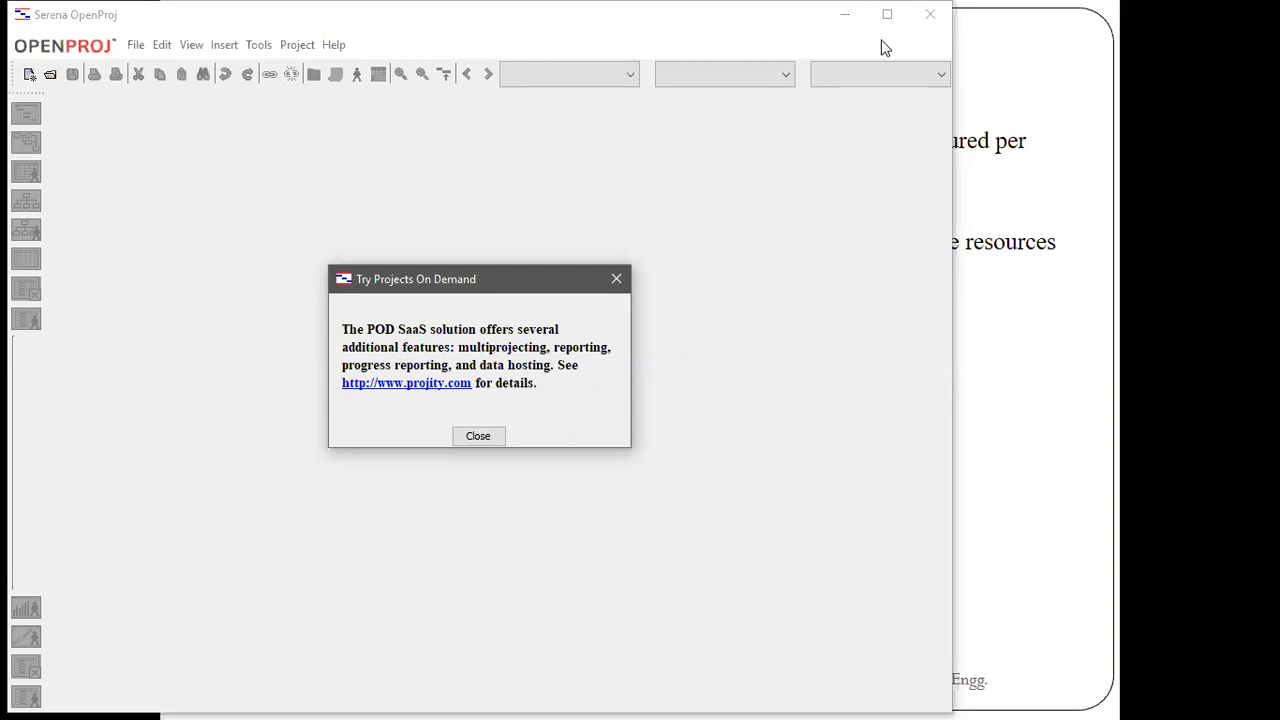
Dismiss the Projects On Demand notice and the Tip of the Day
click(881, 40)
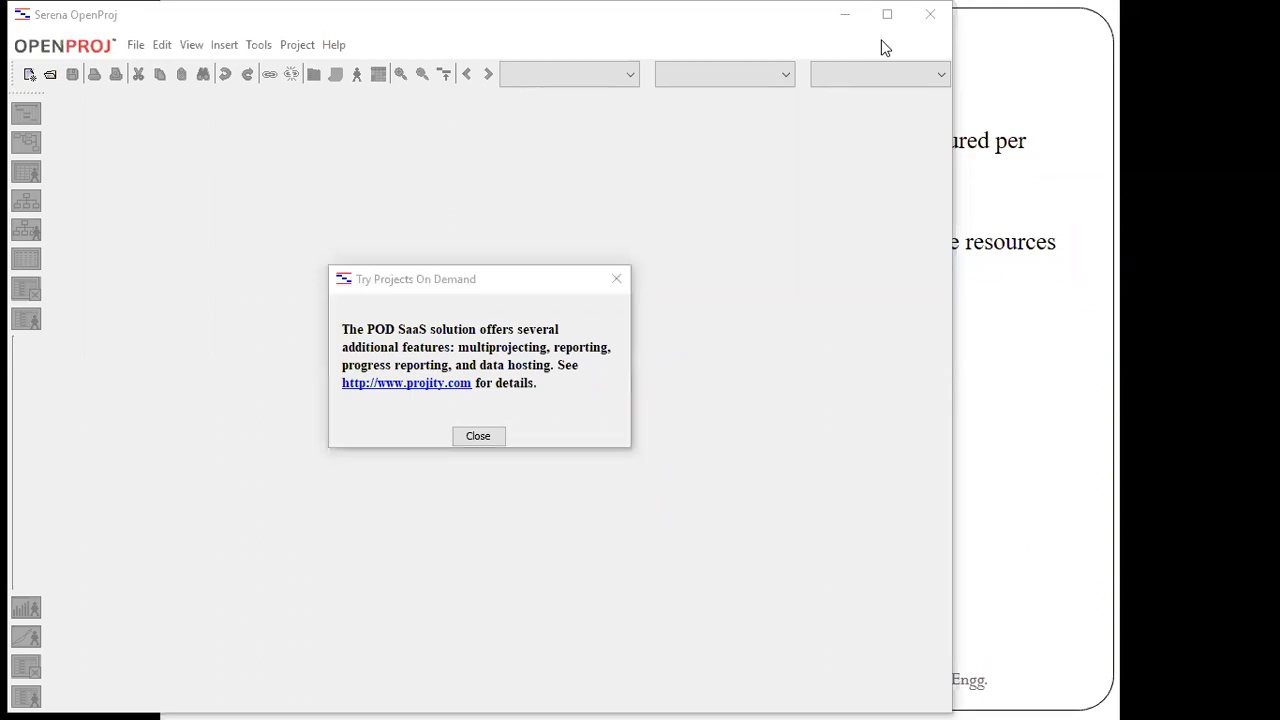
click(479, 437)
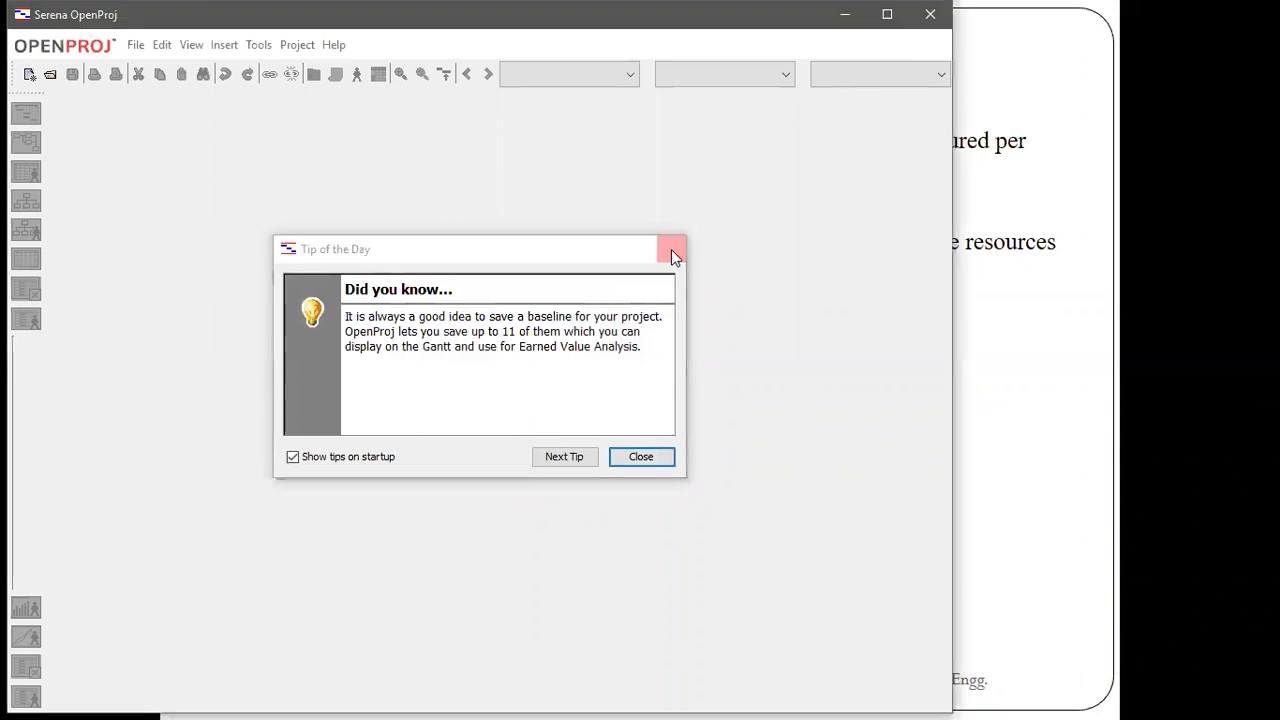
click(673, 252)
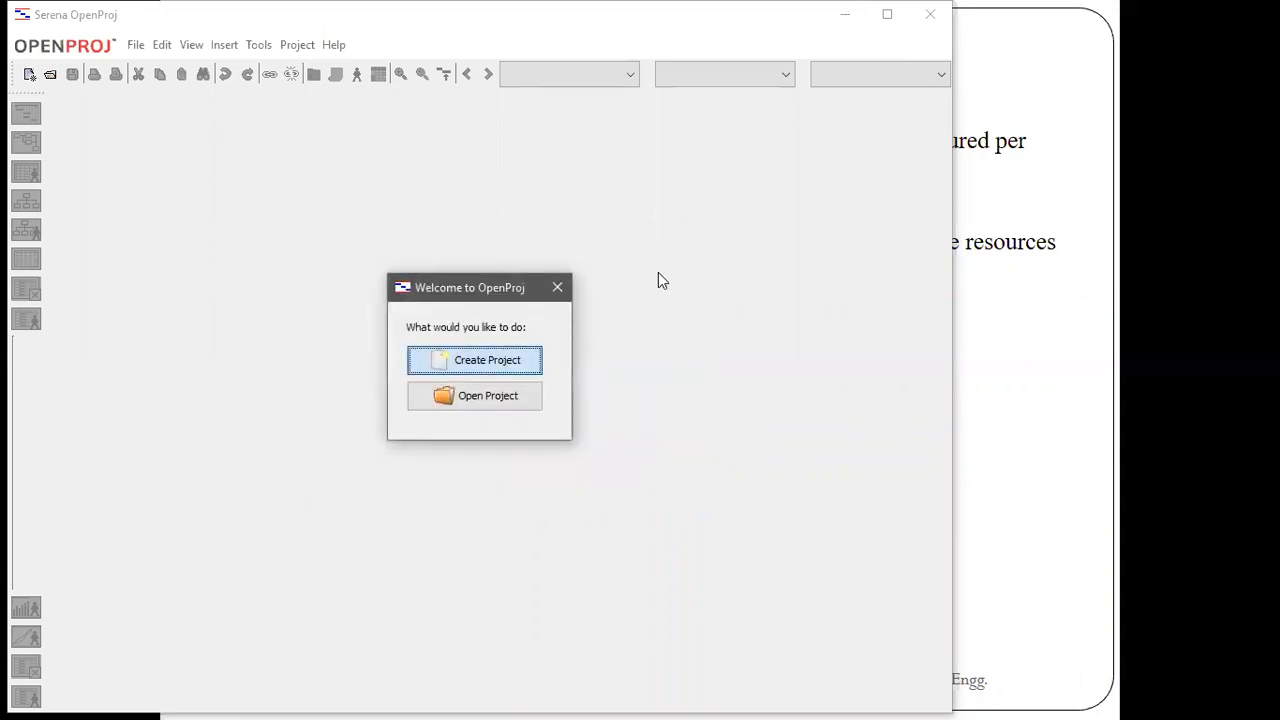
click(729, 41)
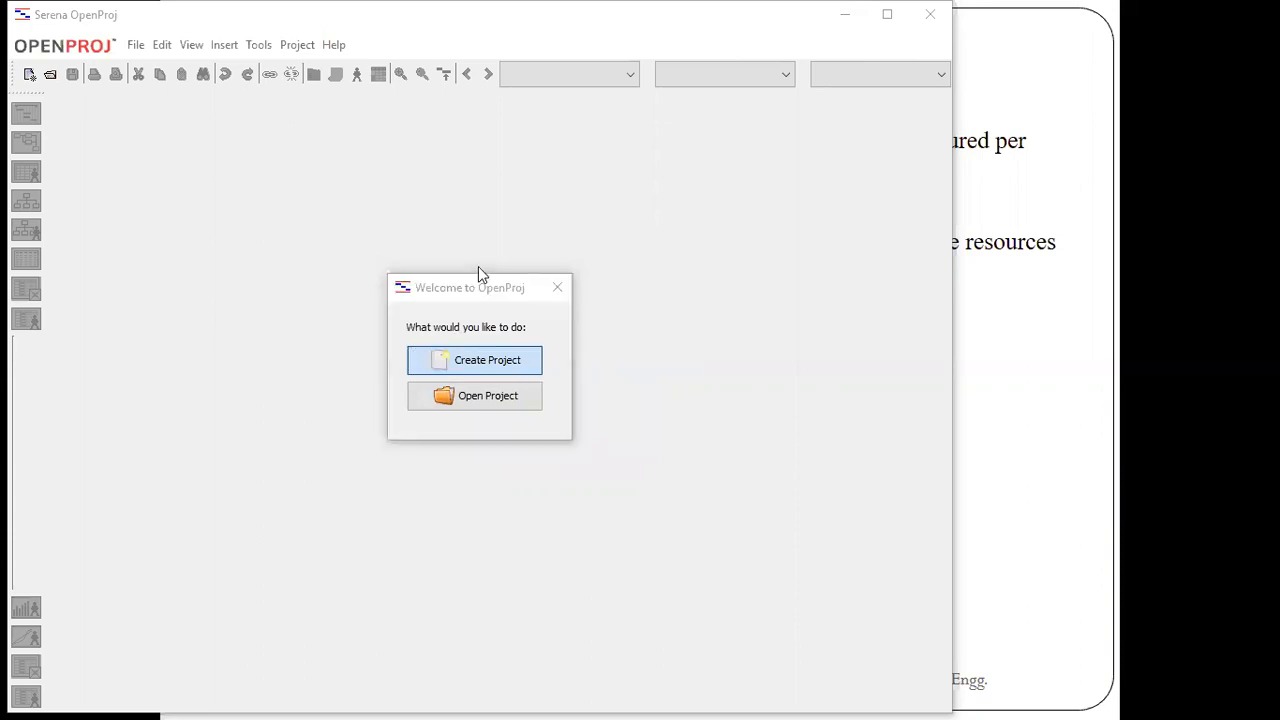
Open the existing project file online shopping.pod from the Documents folder
click(502, 399)
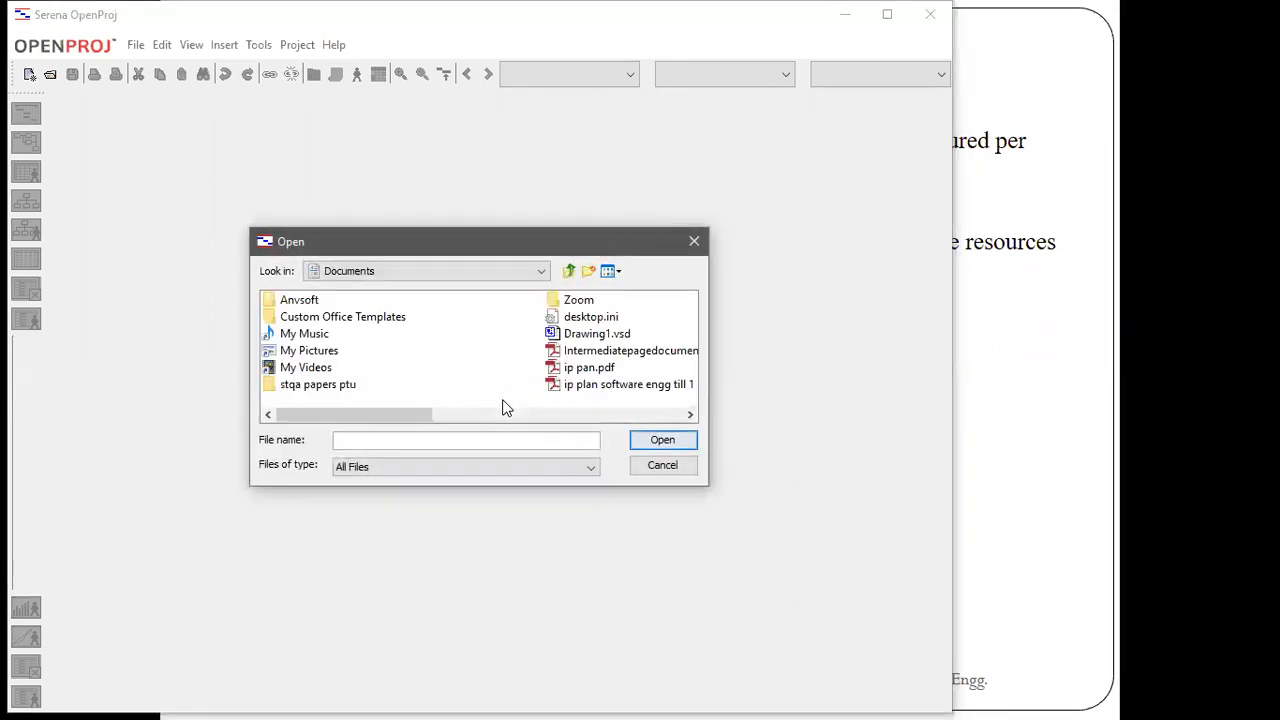
drag(414, 416, 622, 425)
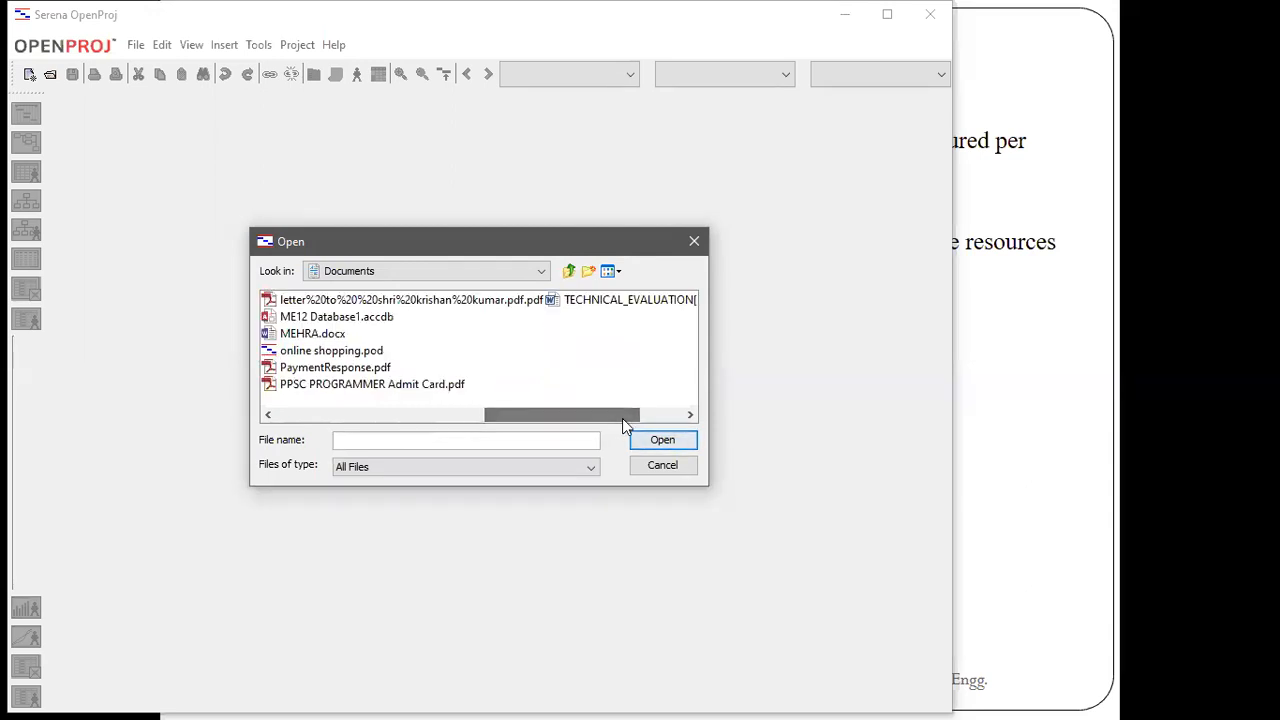
click(372, 357)
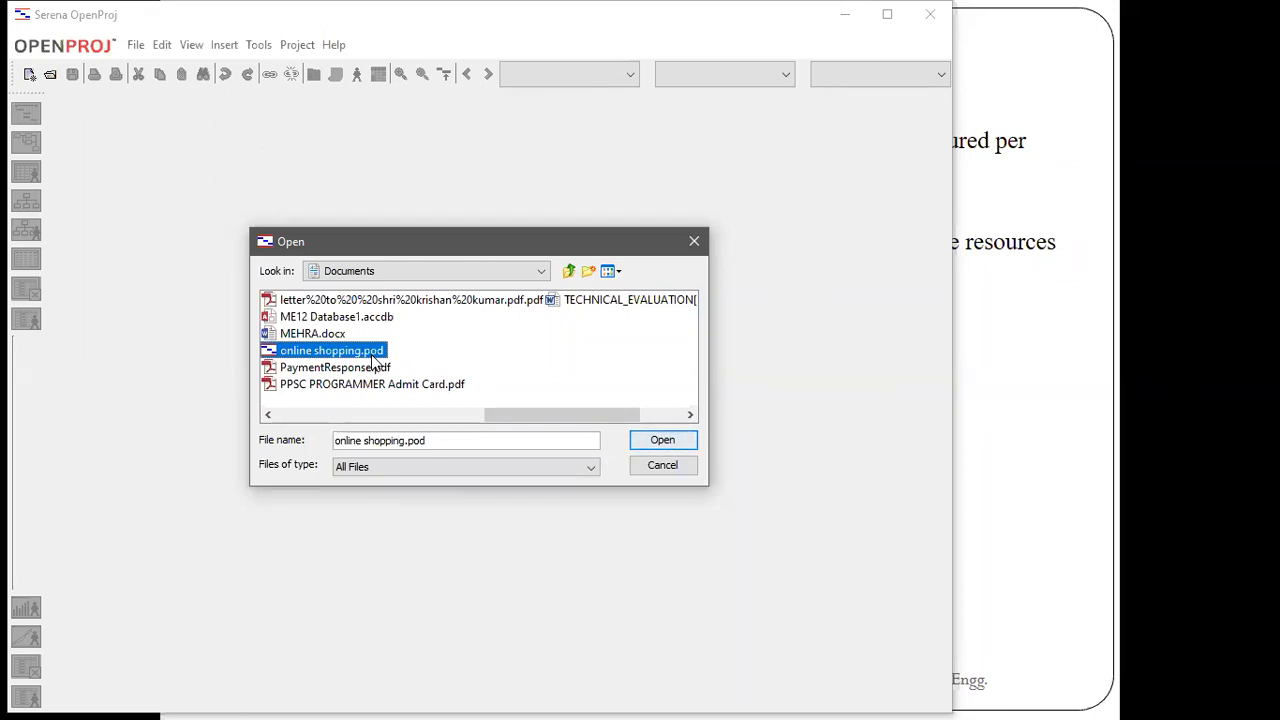
double_click(375, 350)
click(391, 349)
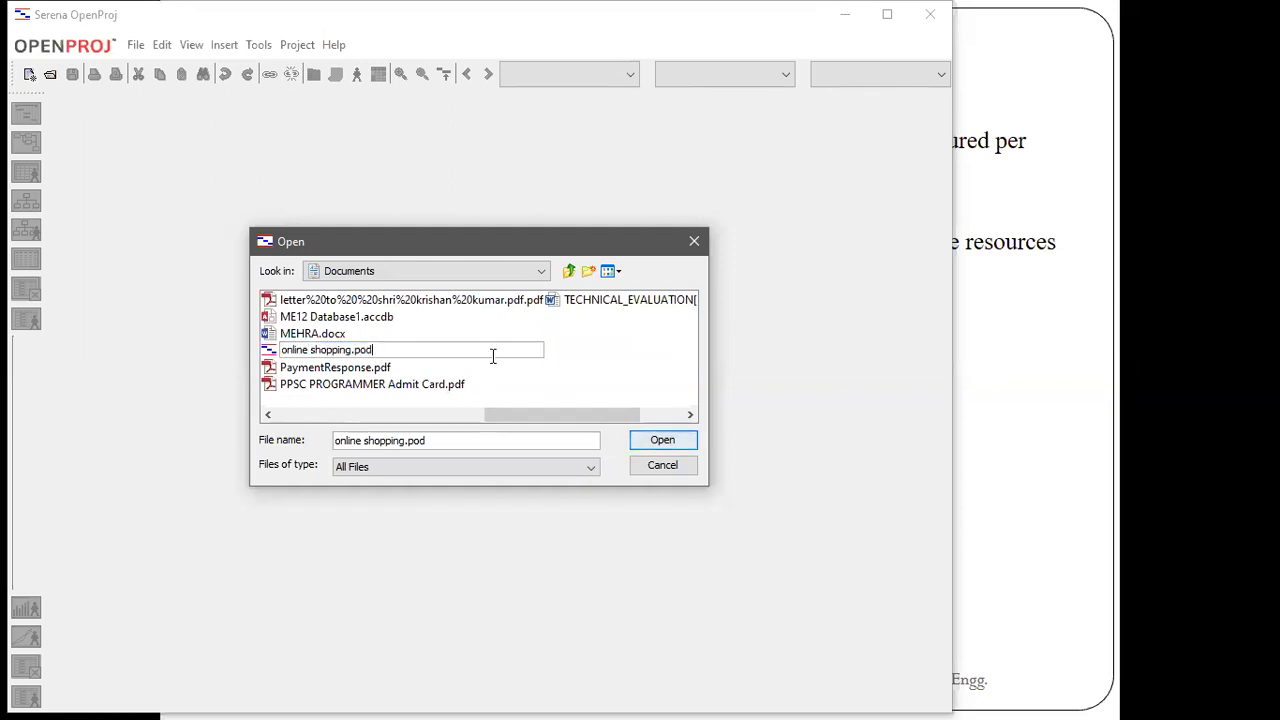
click(662, 440)
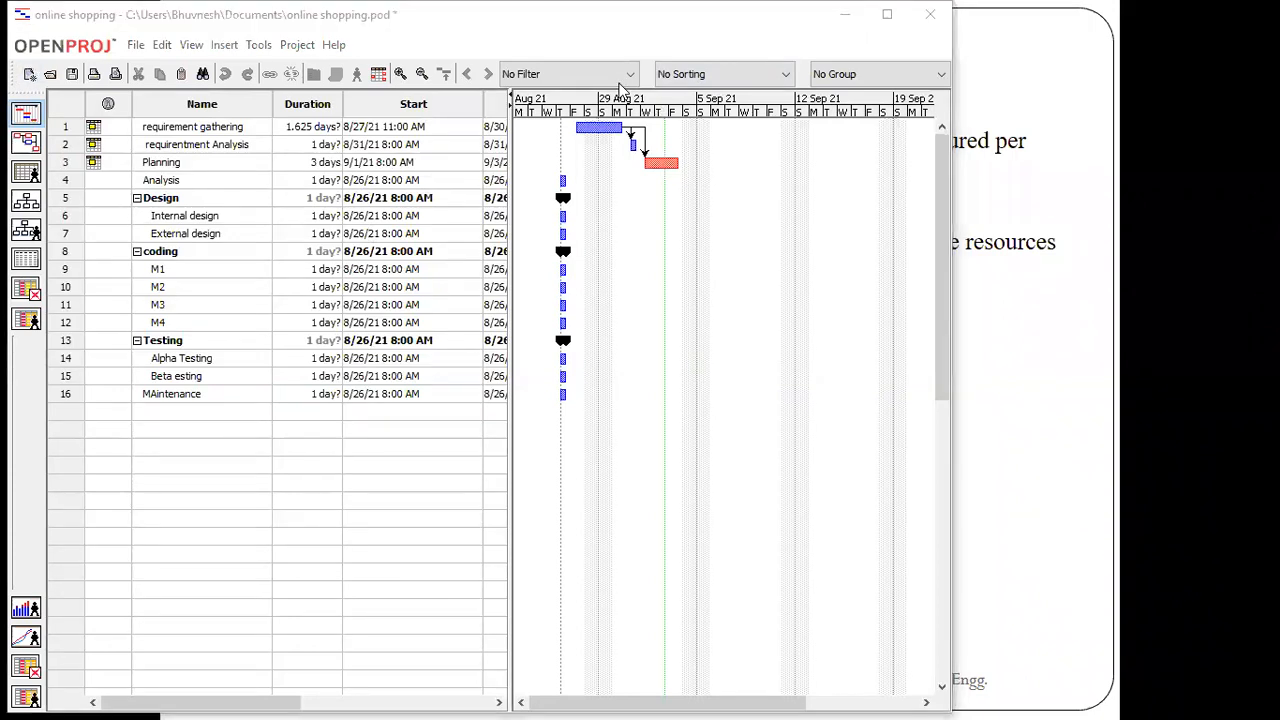
Maximize the project window and widen the task table until the Predecessors and Resource Names columns are fully shown
click(886, 14)
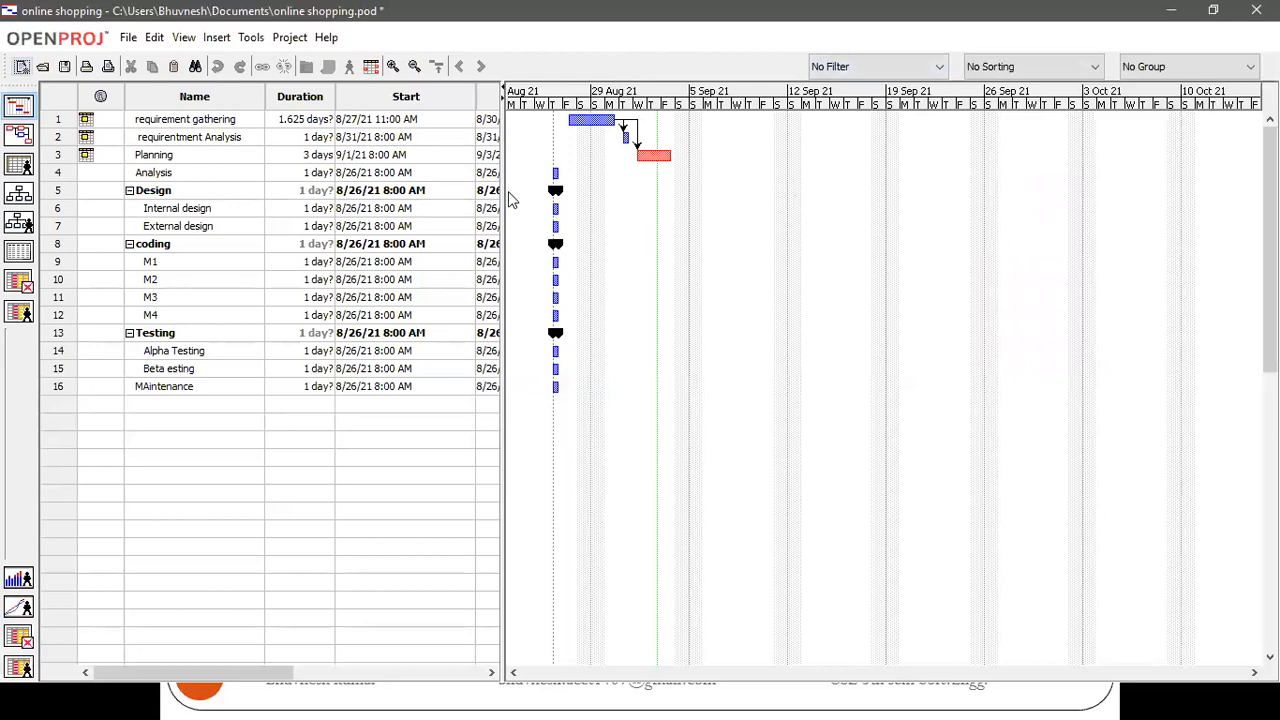
drag(503, 195, 808, 210)
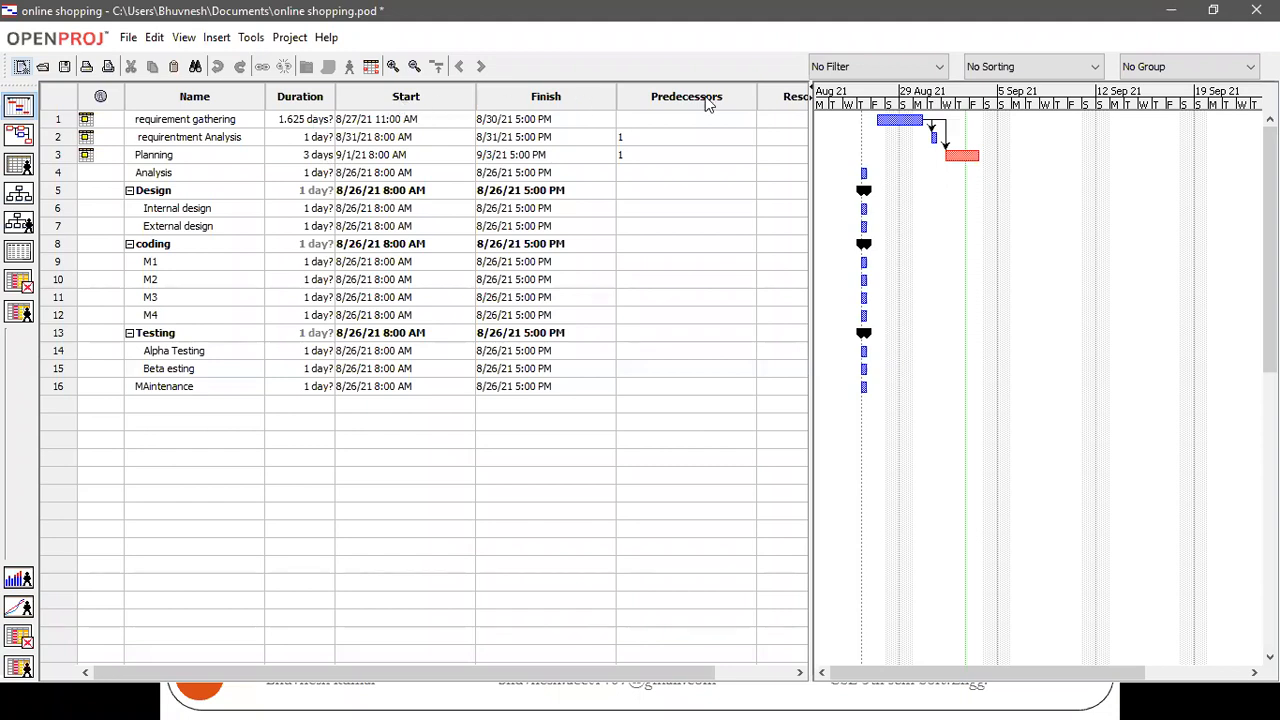
drag(810, 160, 901, 165)
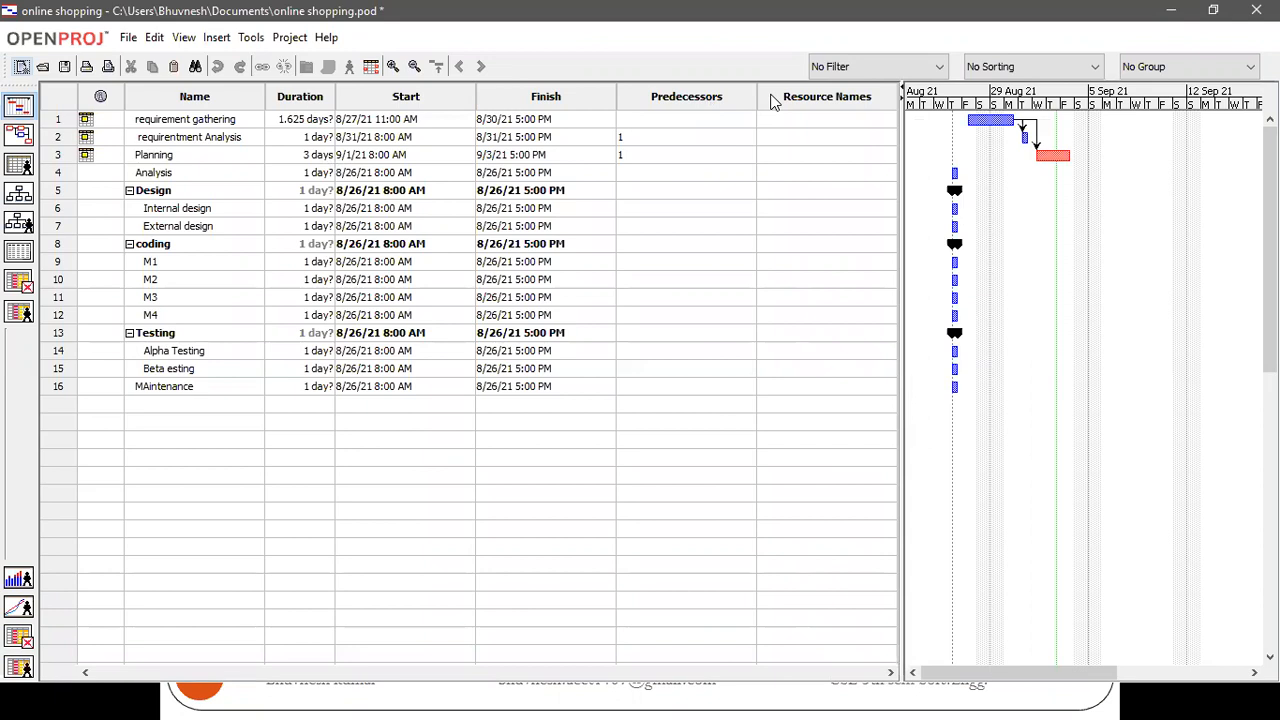
Hide the Resource Names column in the task table
click(772, 100)
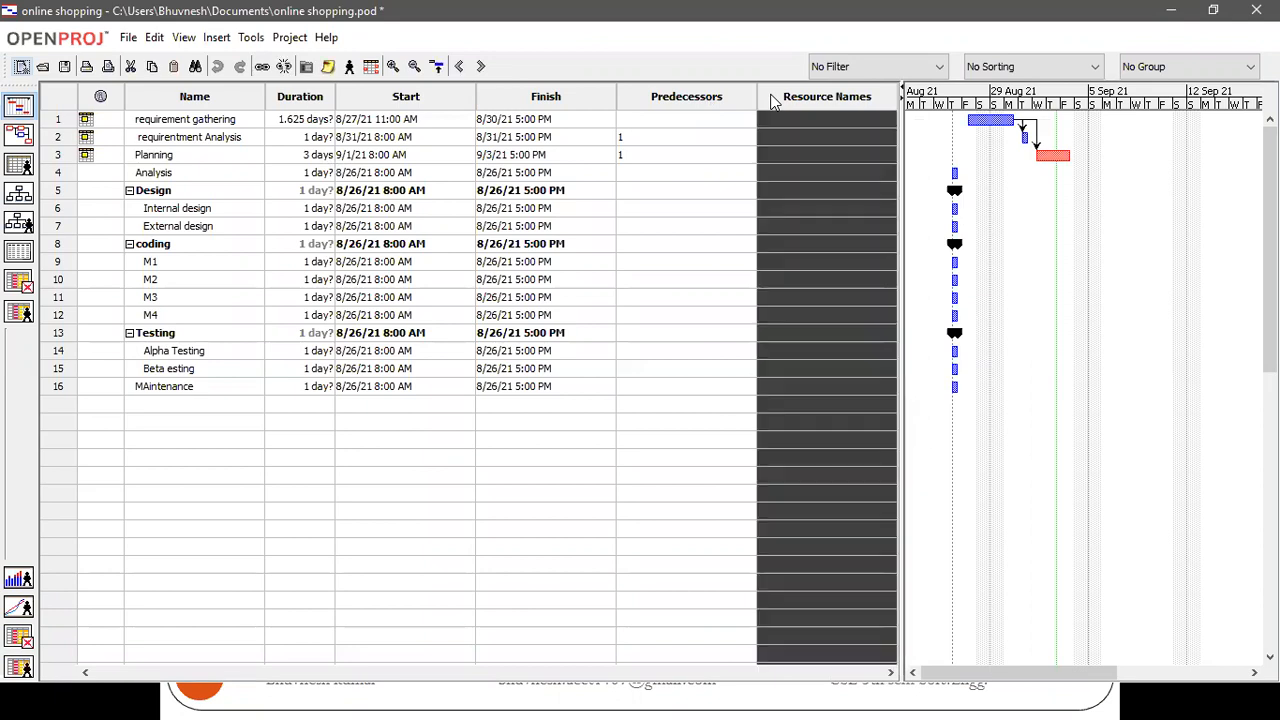
right_click(770, 100)
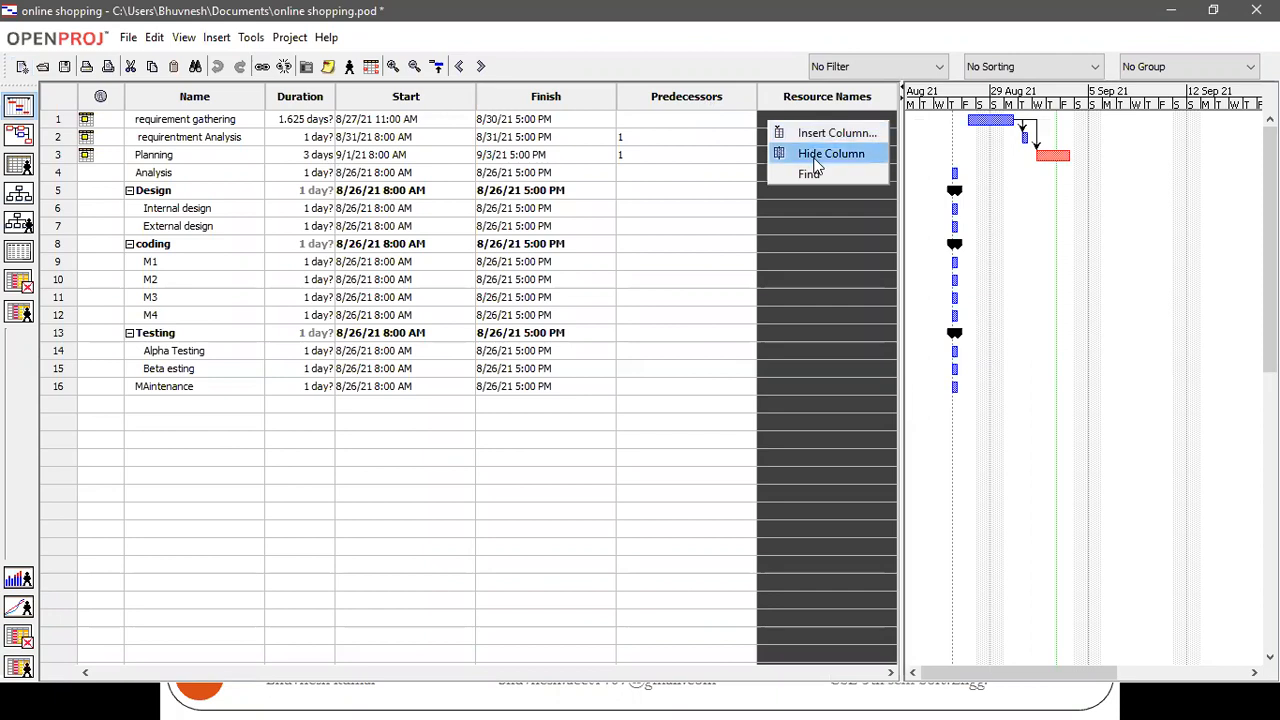
click(671, 92)
click(761, 101)
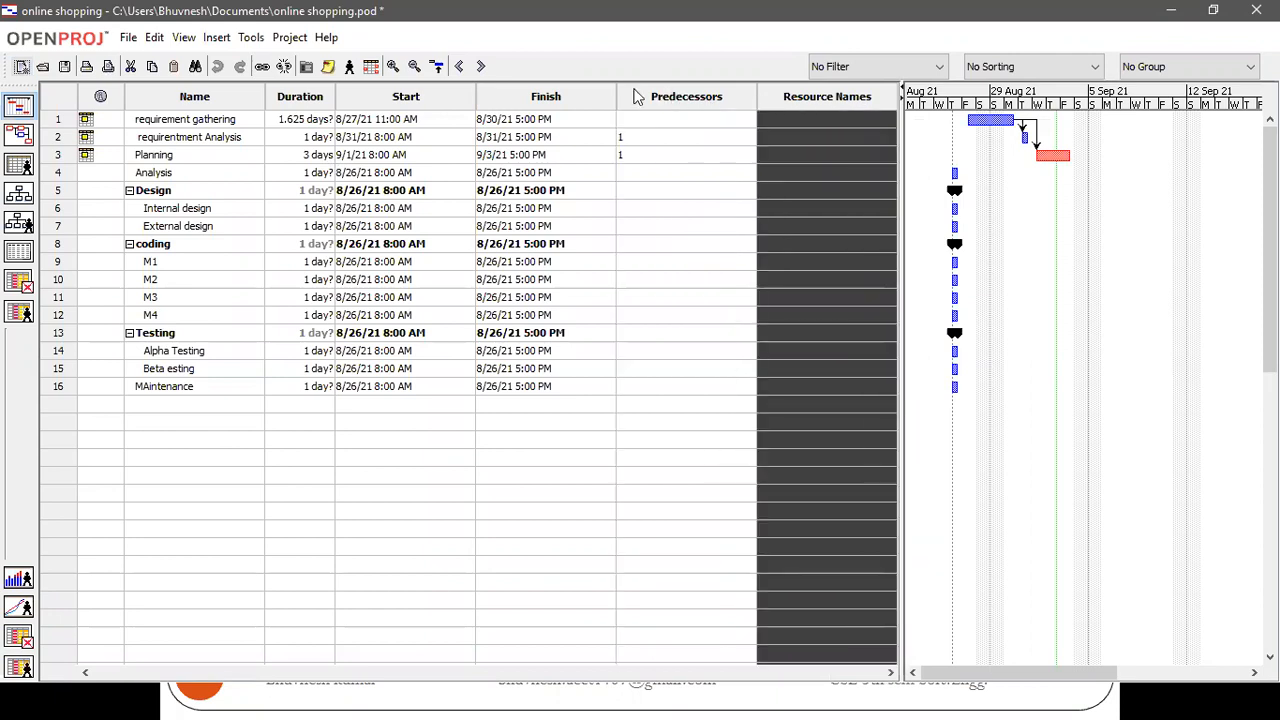
right_click(760, 93)
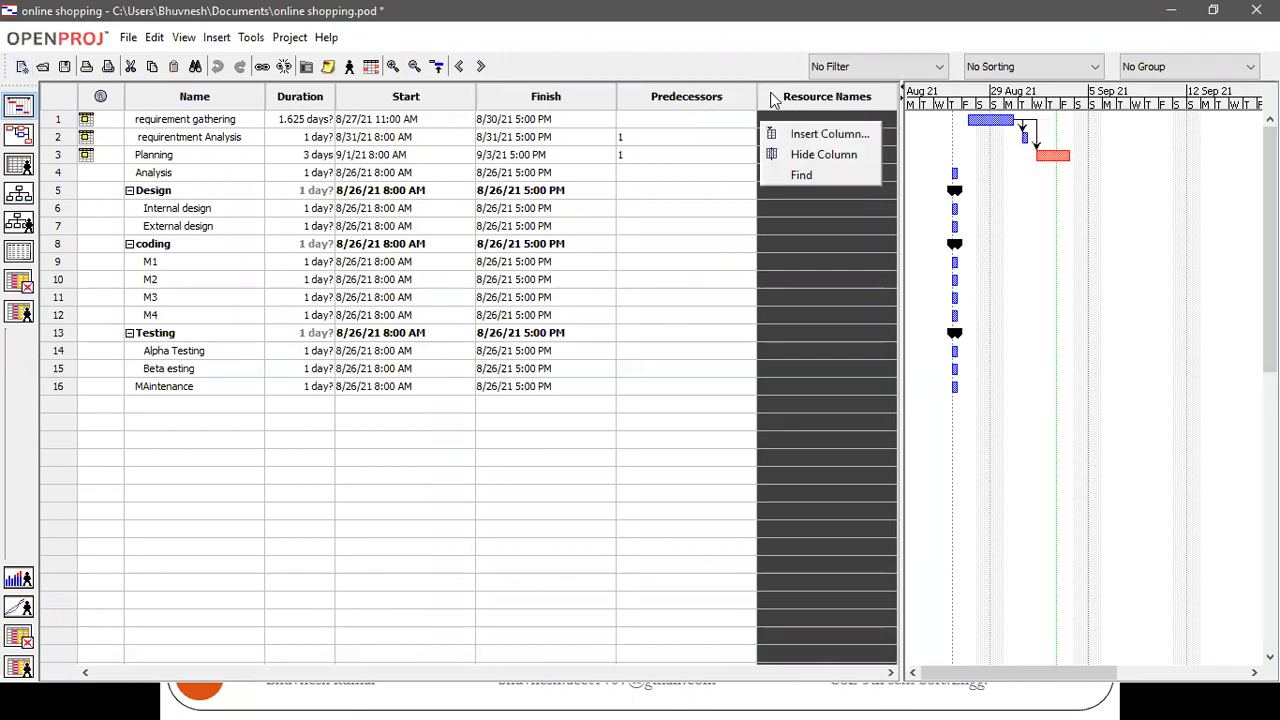
click(800, 155)
Insert a Resource Names column in front of the Predecessors column in the task table
right_click(724, 101)
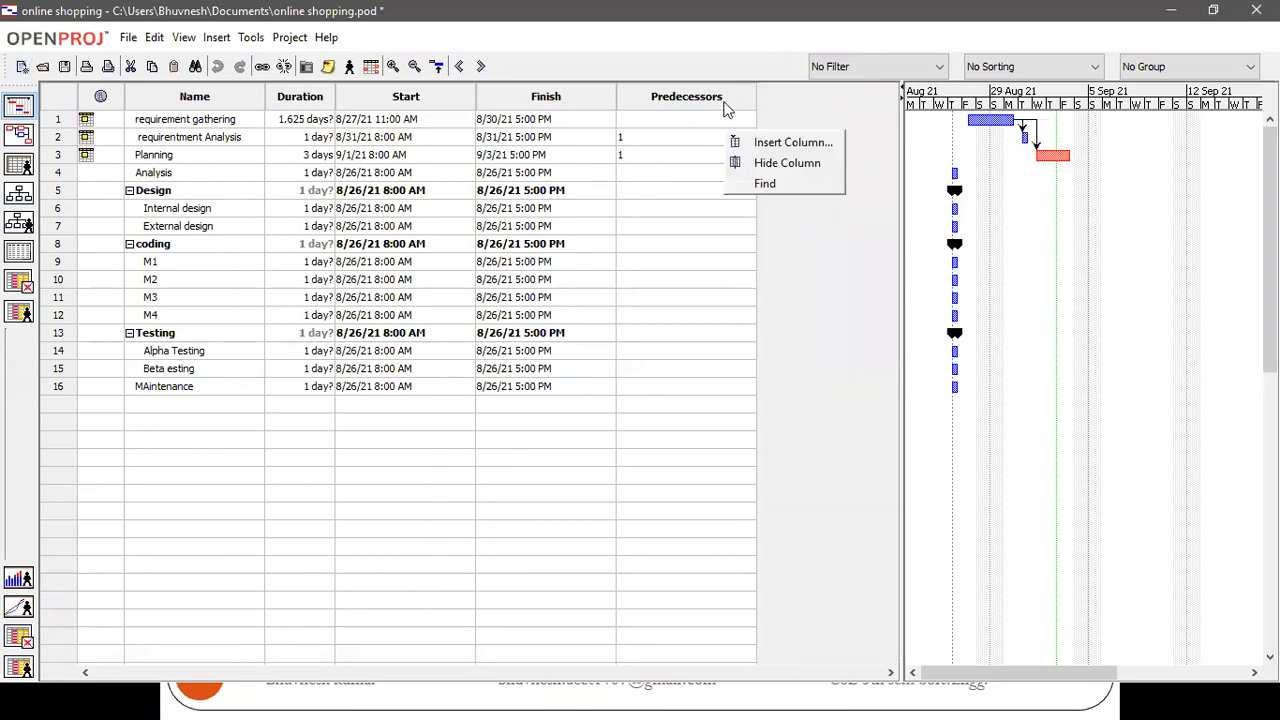
click(774, 142)
click(727, 338)
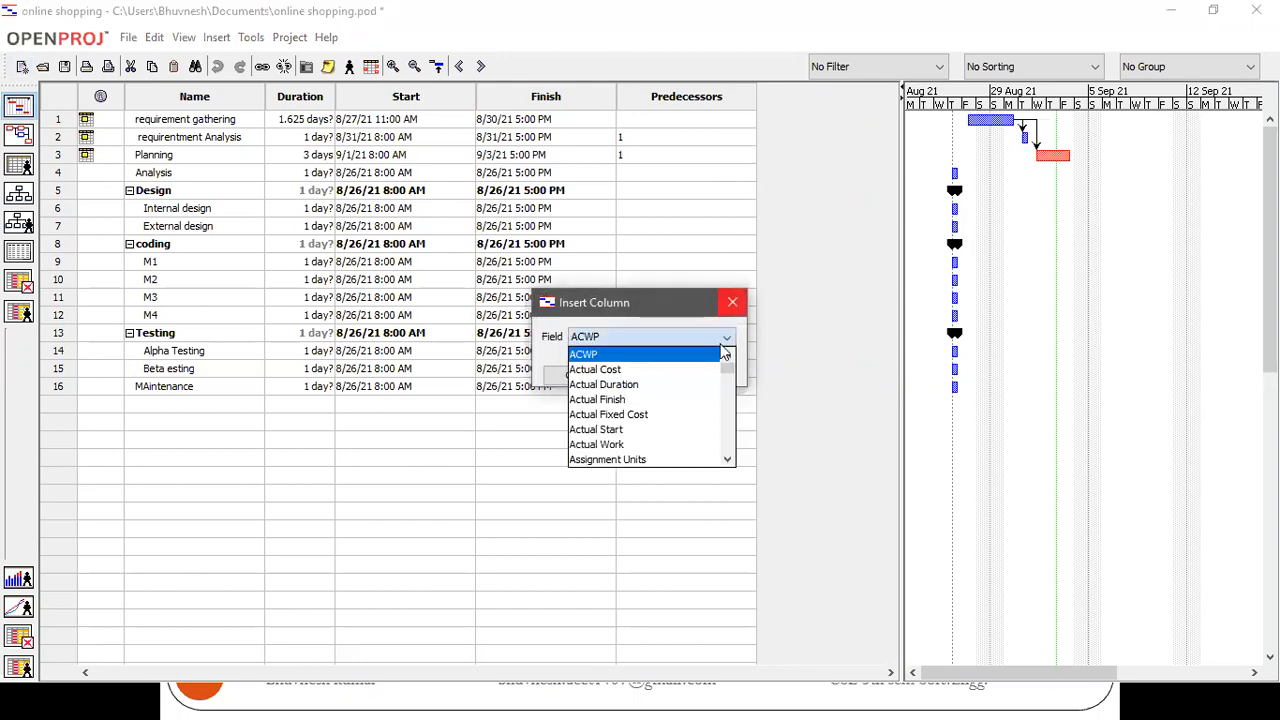
scroll(650, 369, down, 4)
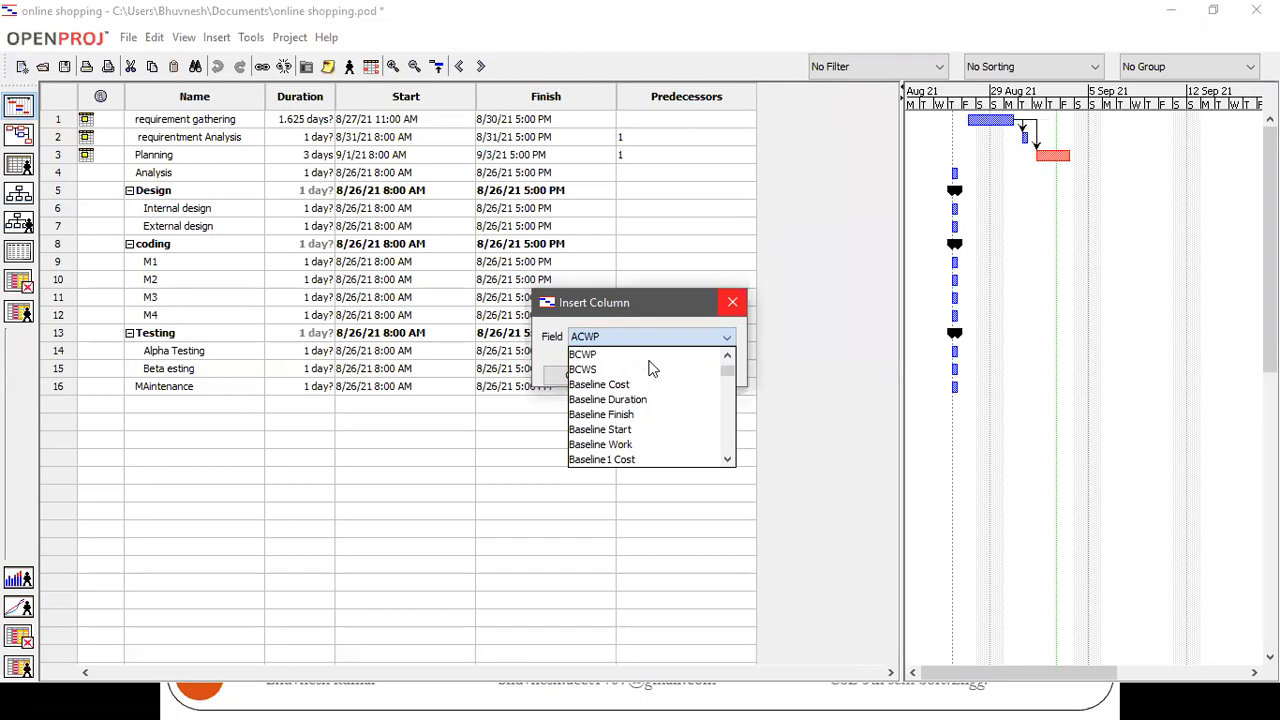
scroll(650, 369, down, 2)
scroll(640, 414, down, 11)
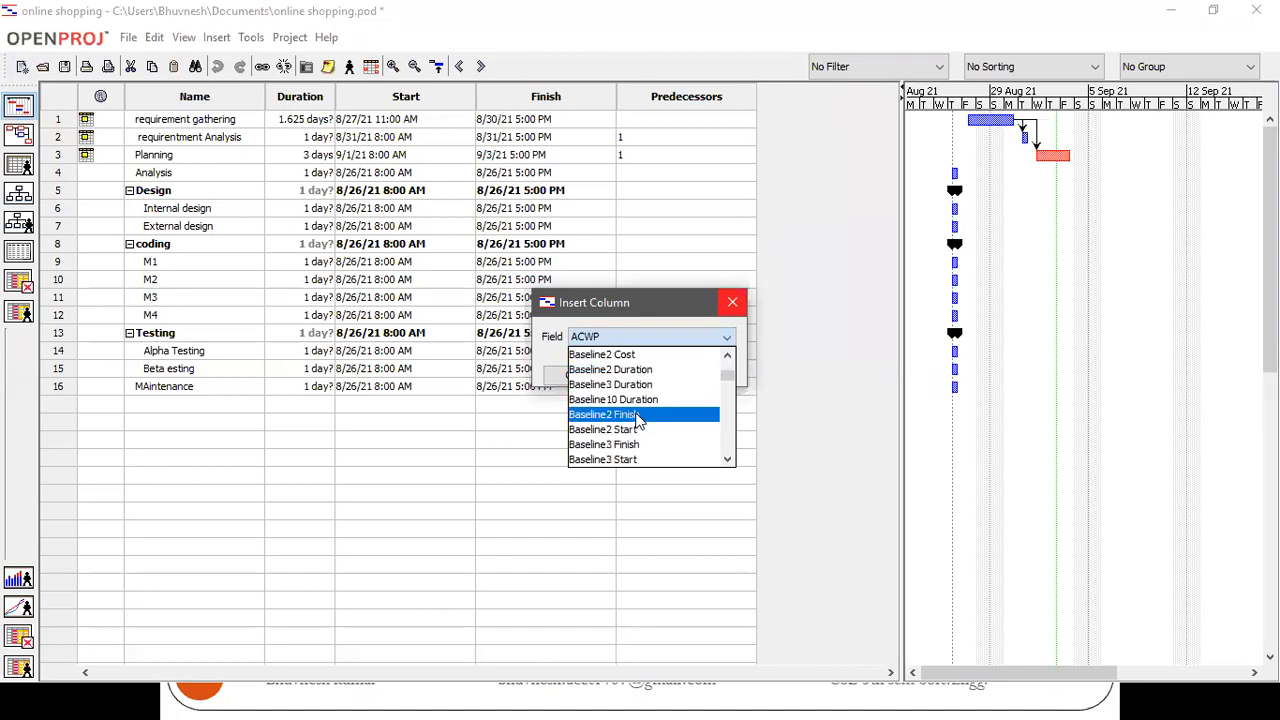
scroll(640, 420, down, 5)
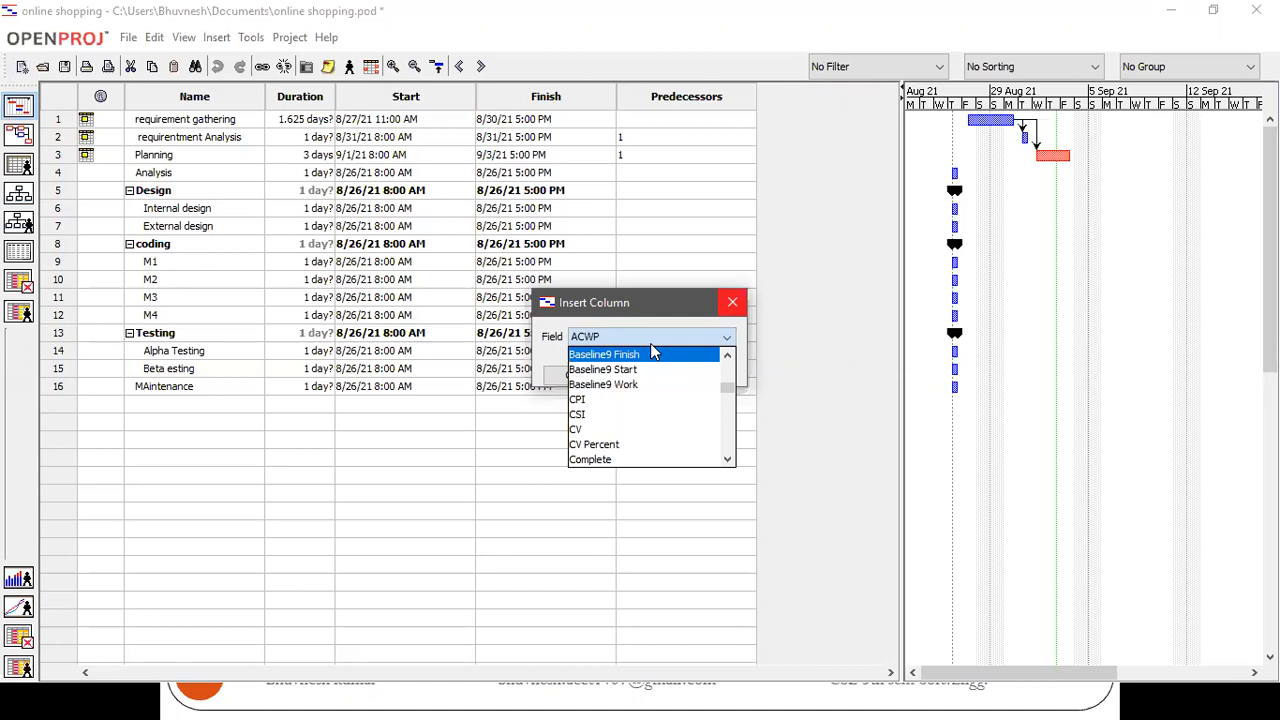
scroll(640, 418, down, 15)
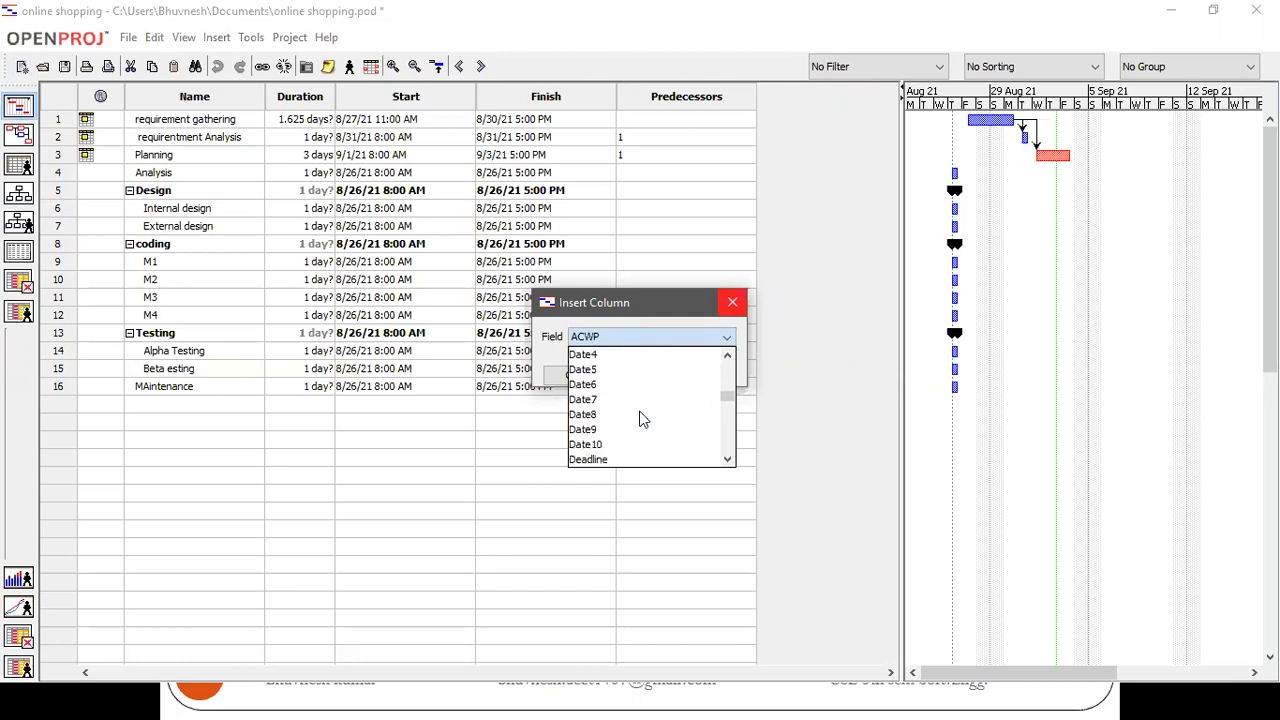
scroll(642, 420, down, 3)
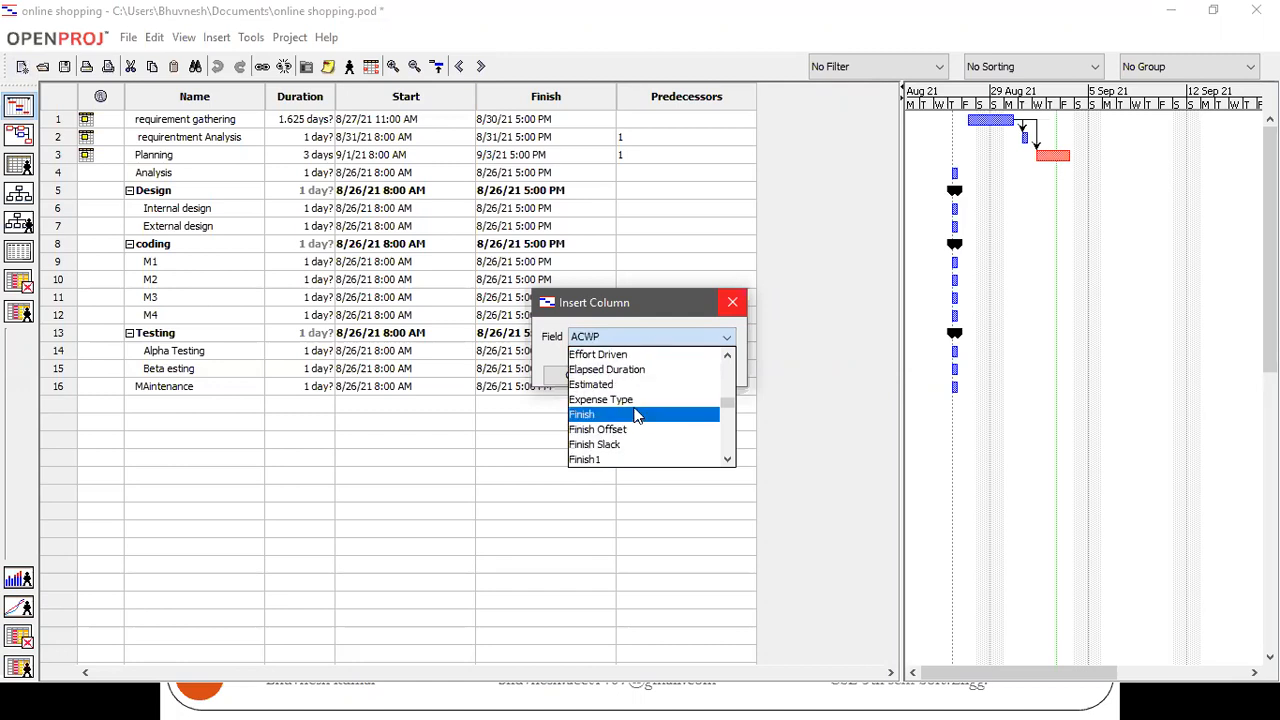
scroll(636, 415, down, 20)
scroll(630, 412, down, 10)
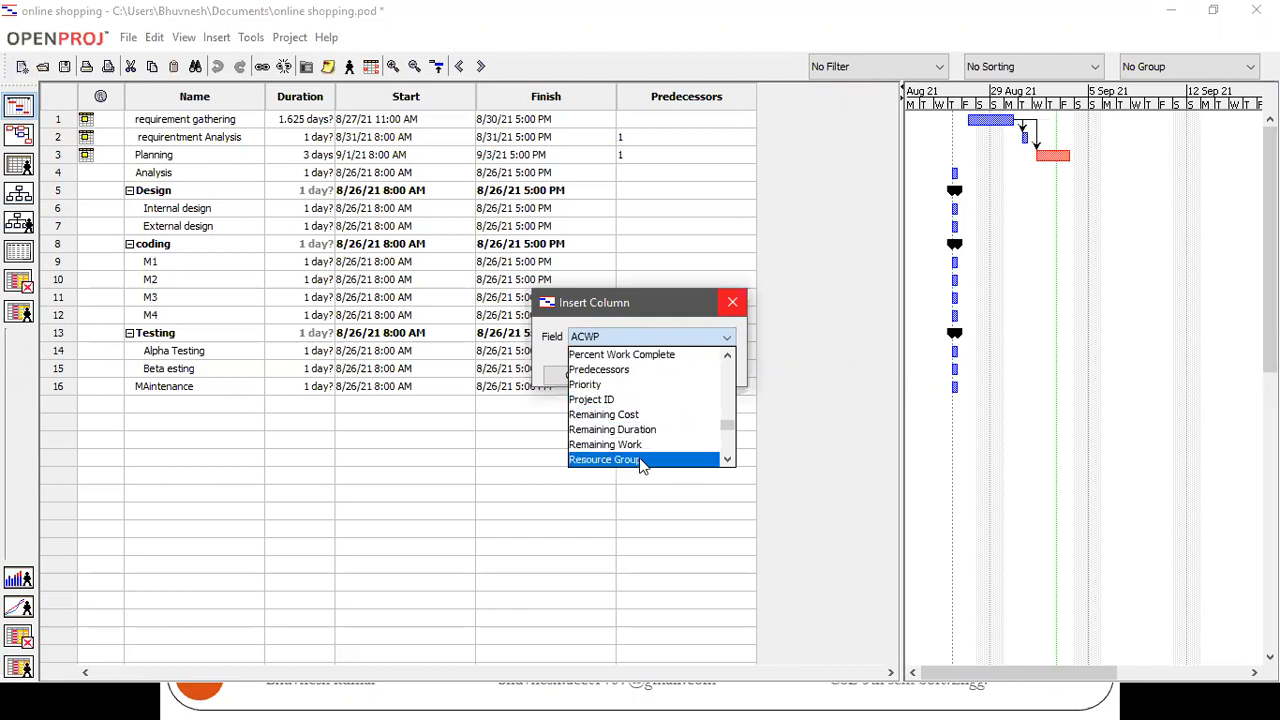
scroll(642, 462, down, 1)
click(641, 447)
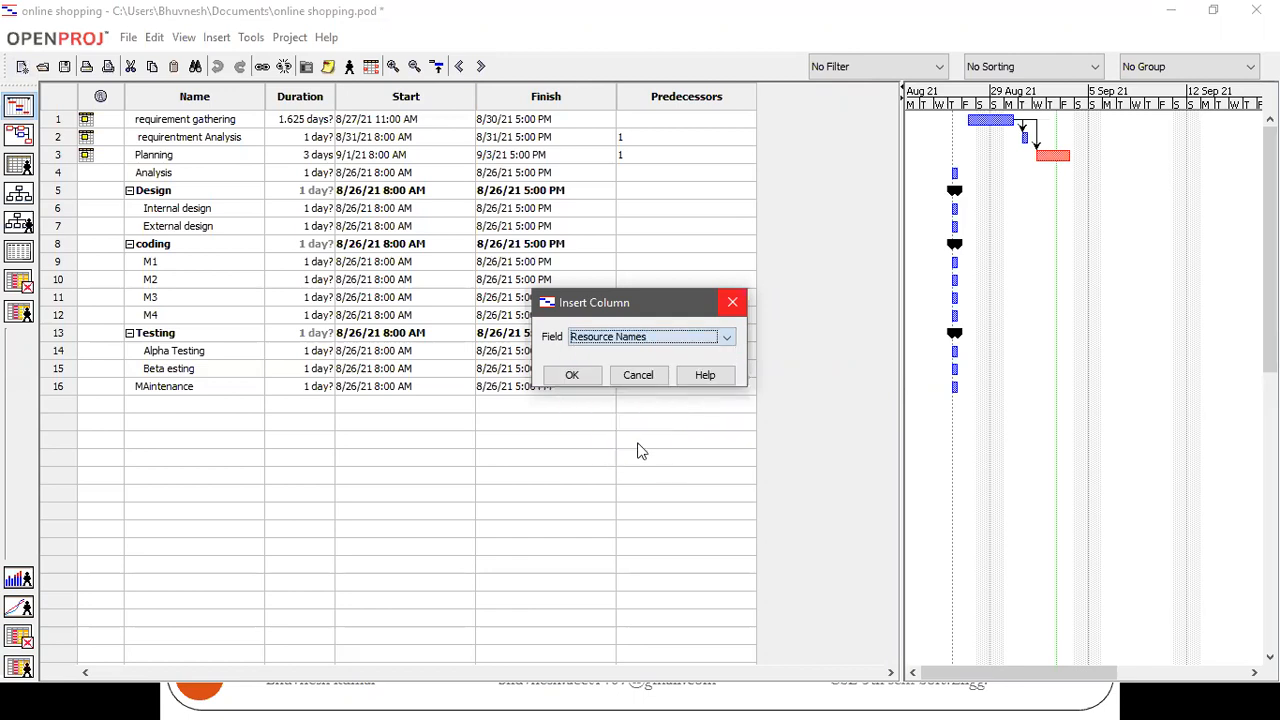
click(588, 379)
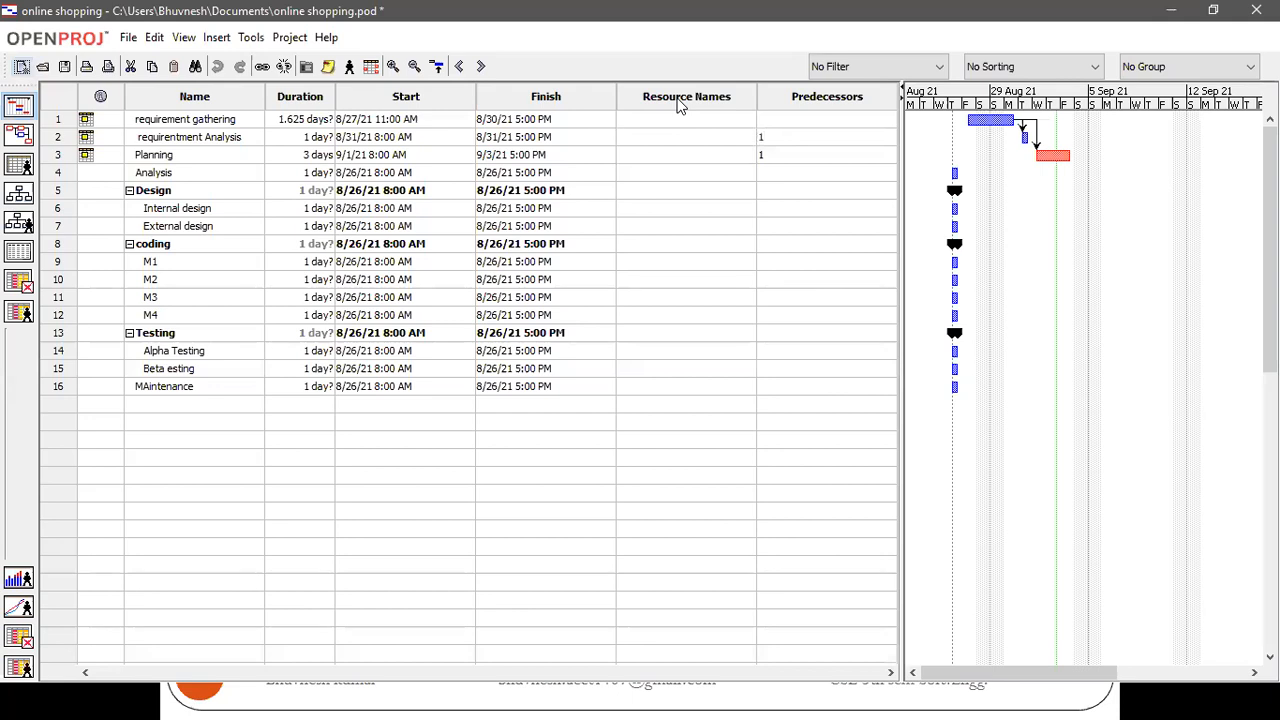
Set the start date of the Design summary task to 8/31/21 in its task information and close the dialog
double_click(383, 190)
double_click(211, 192)
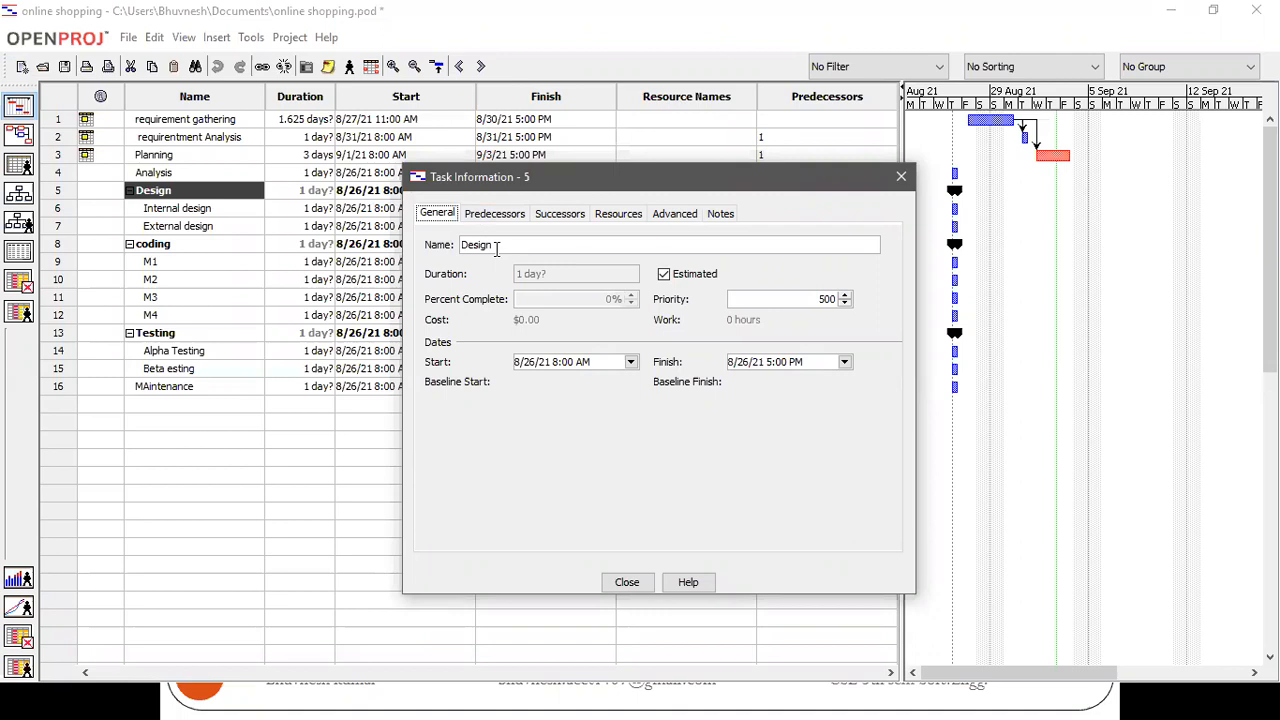
click(631, 363)
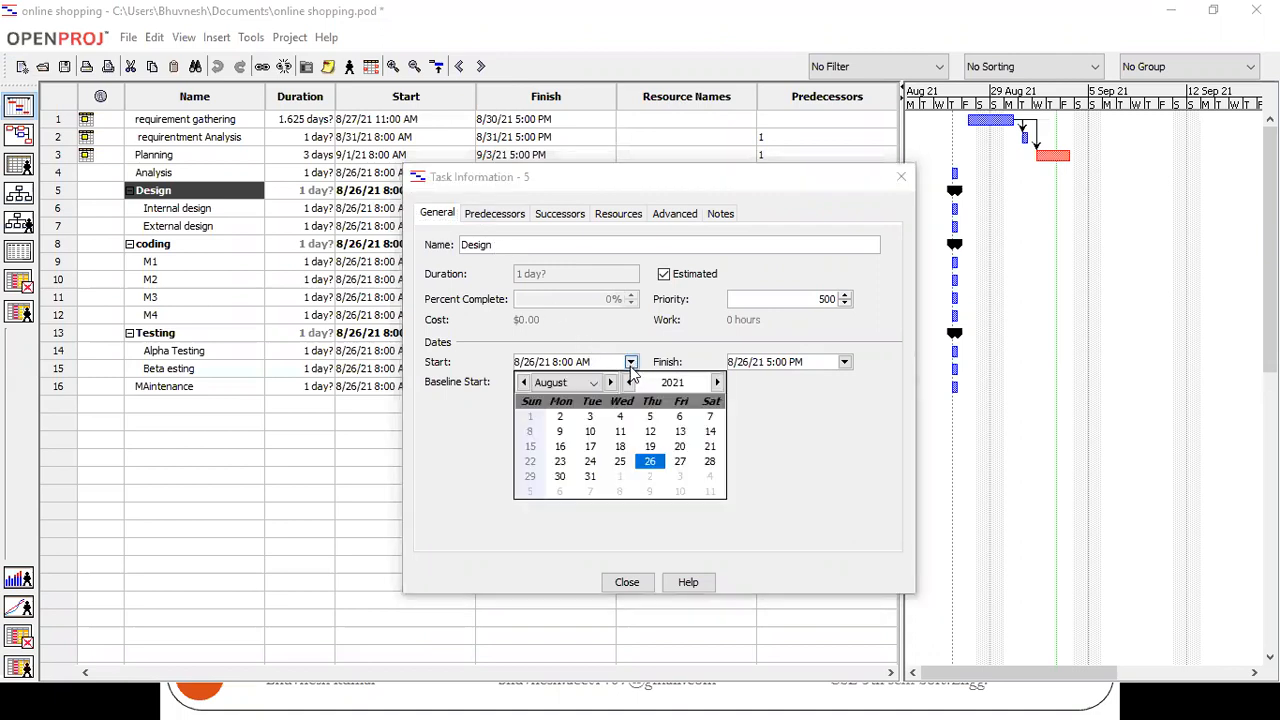
click(590, 477)
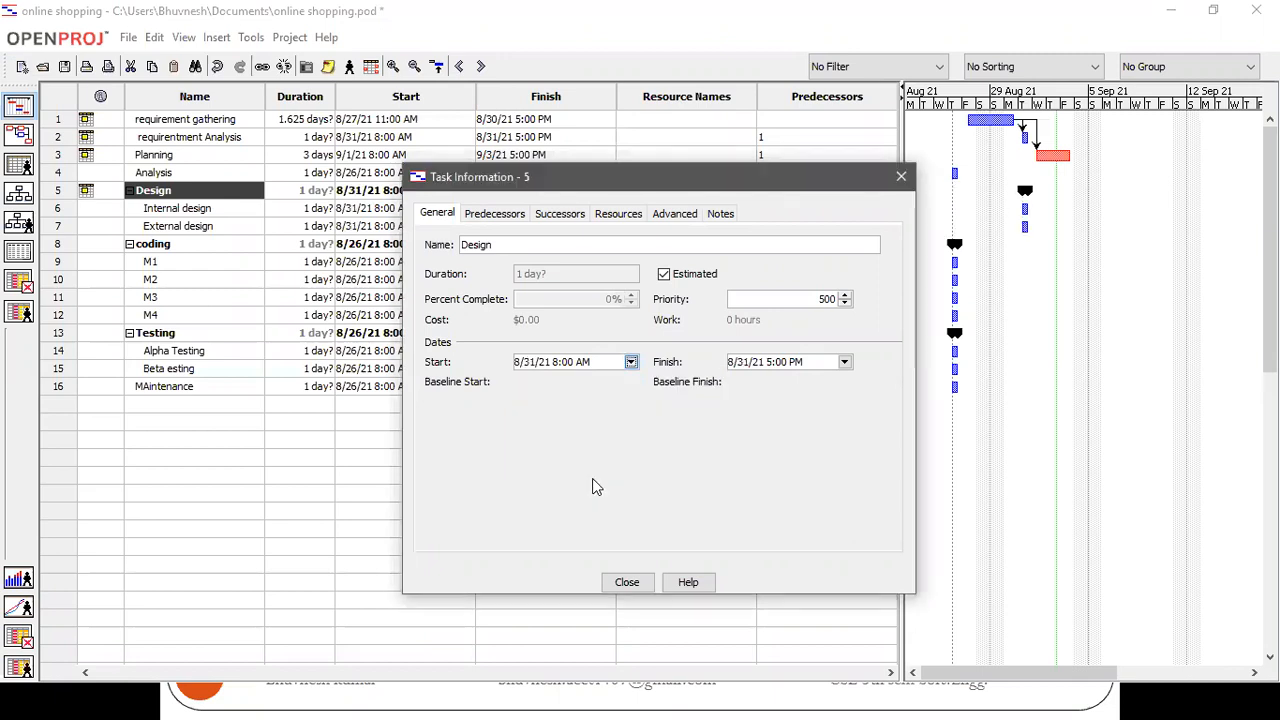
click(845, 364)
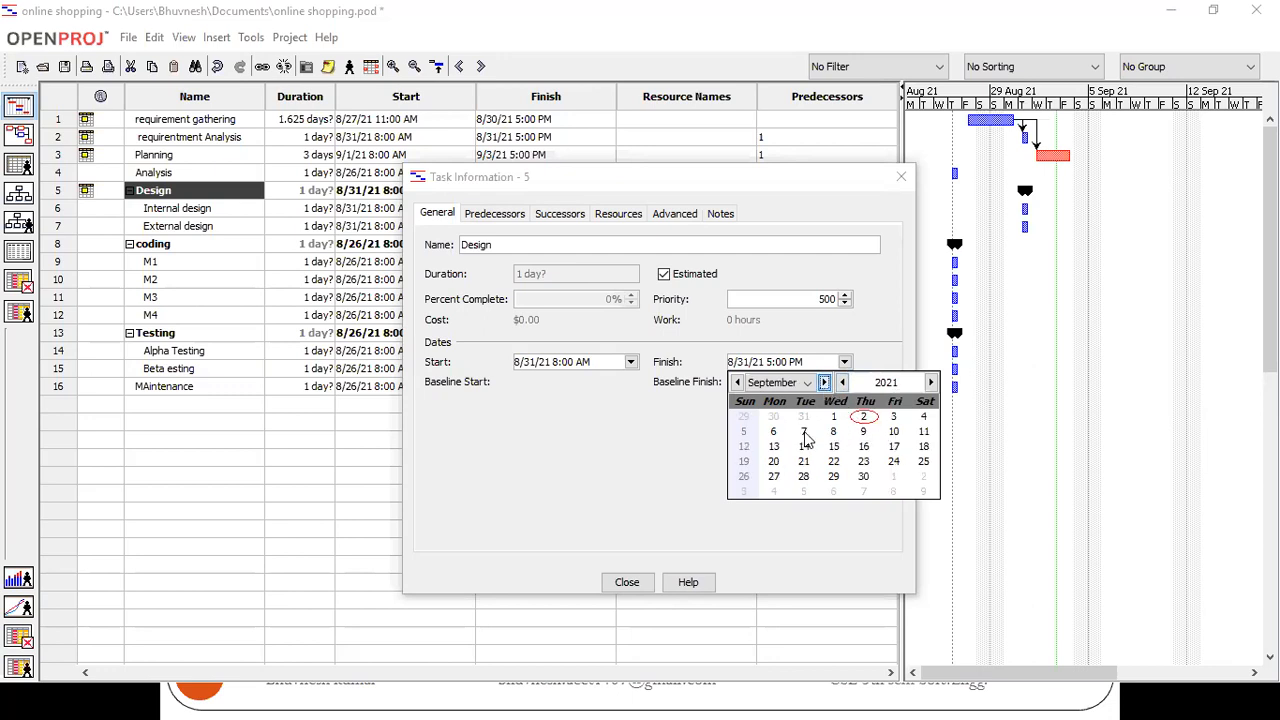
key(Escape)
click(641, 582)
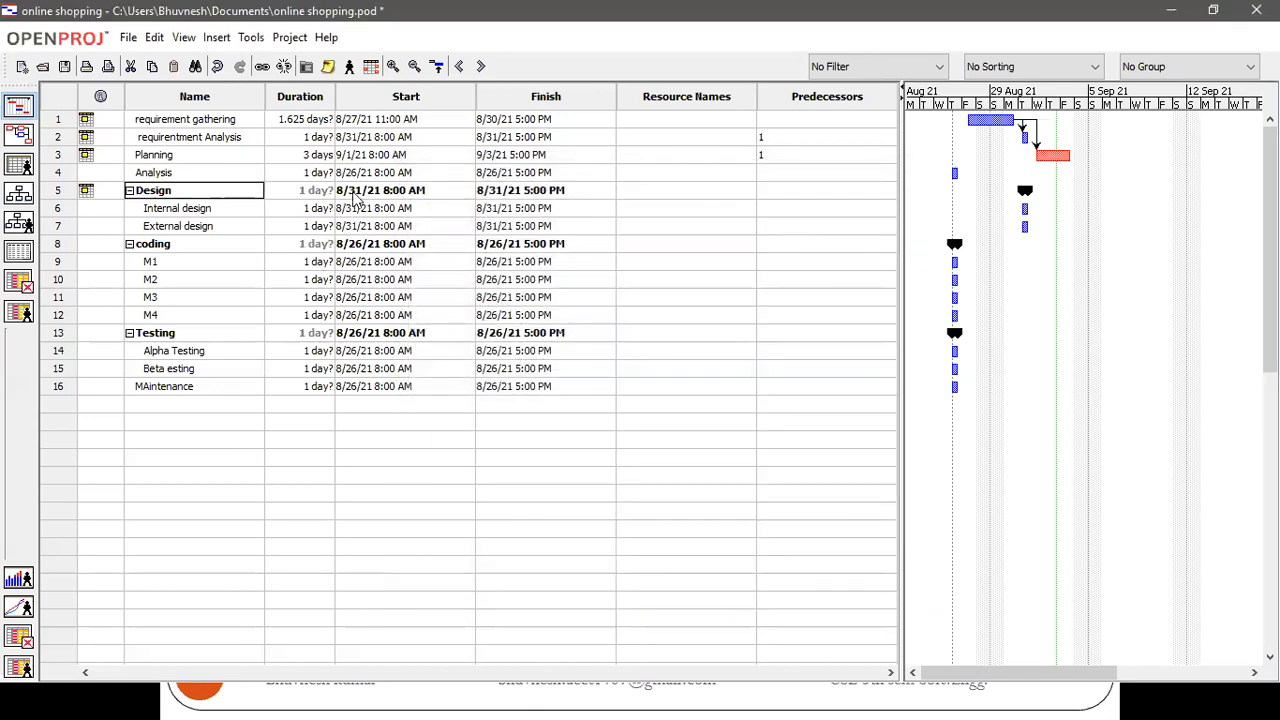
Try to set the Design summary task's finish date to September 7, 2021 directly in the task table
click(357, 193)
click(522, 191)
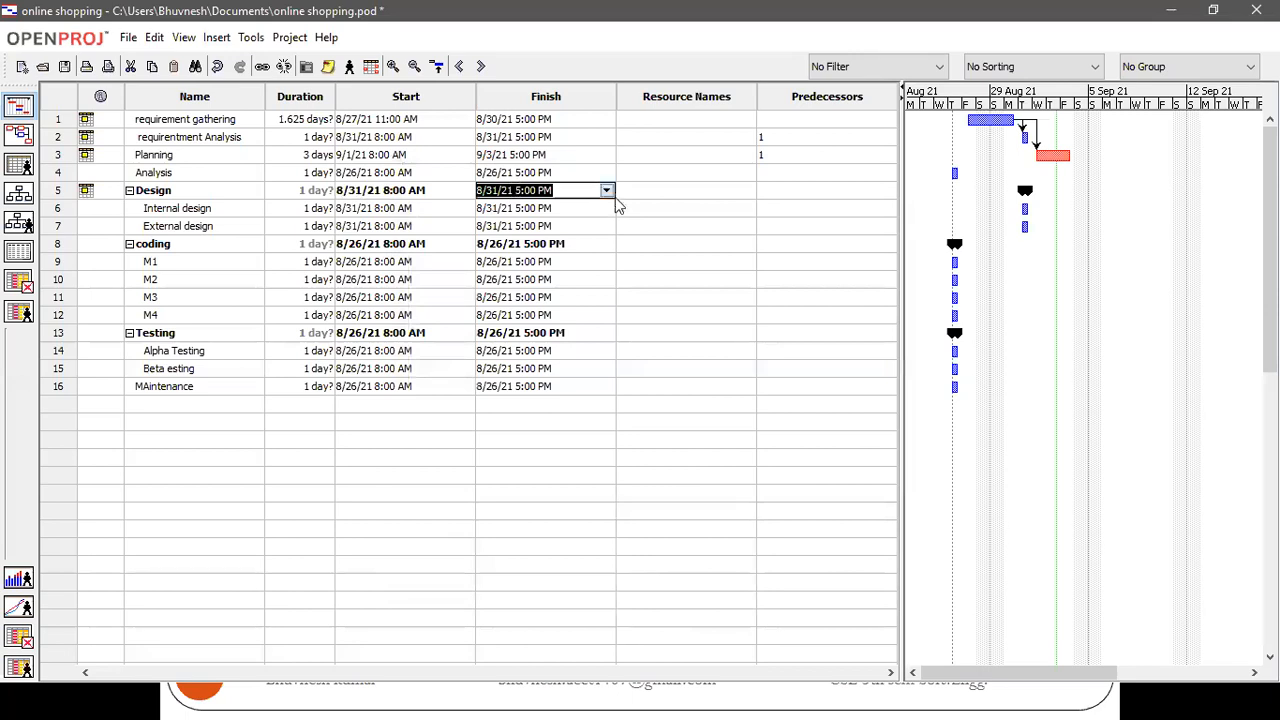
click(607, 191)
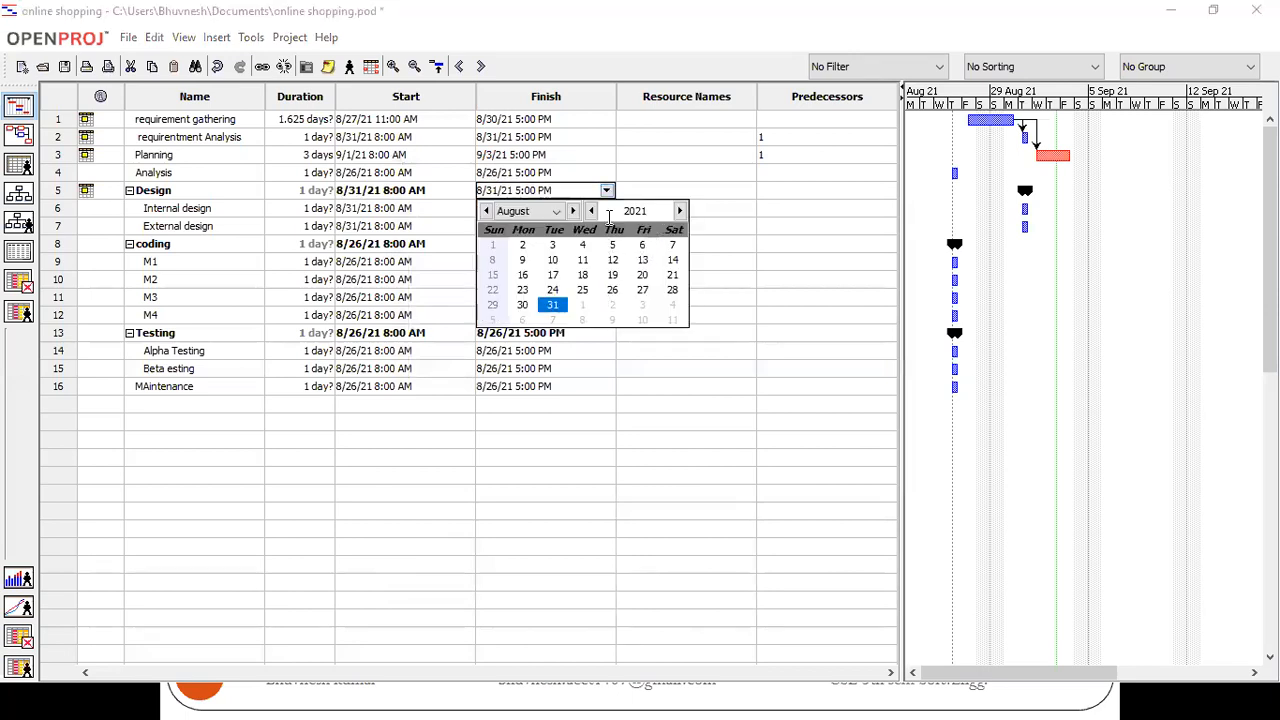
click(573, 211)
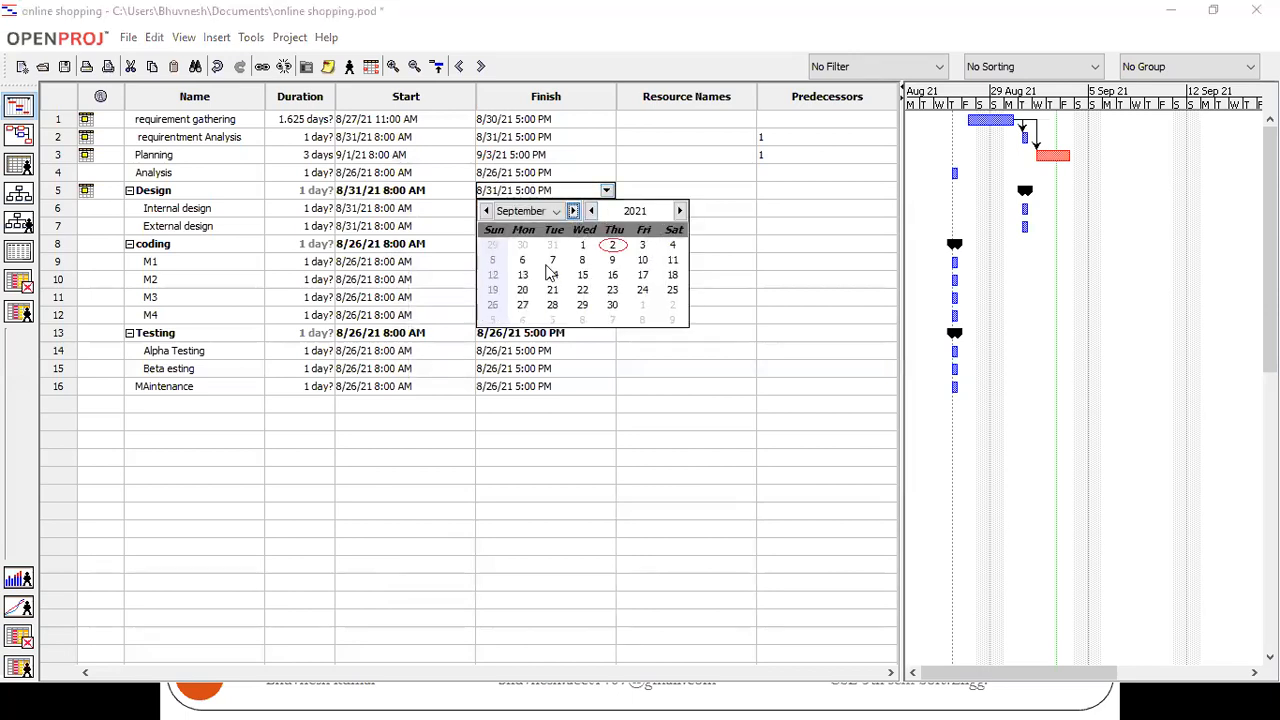
click(552, 262)
click(555, 262)
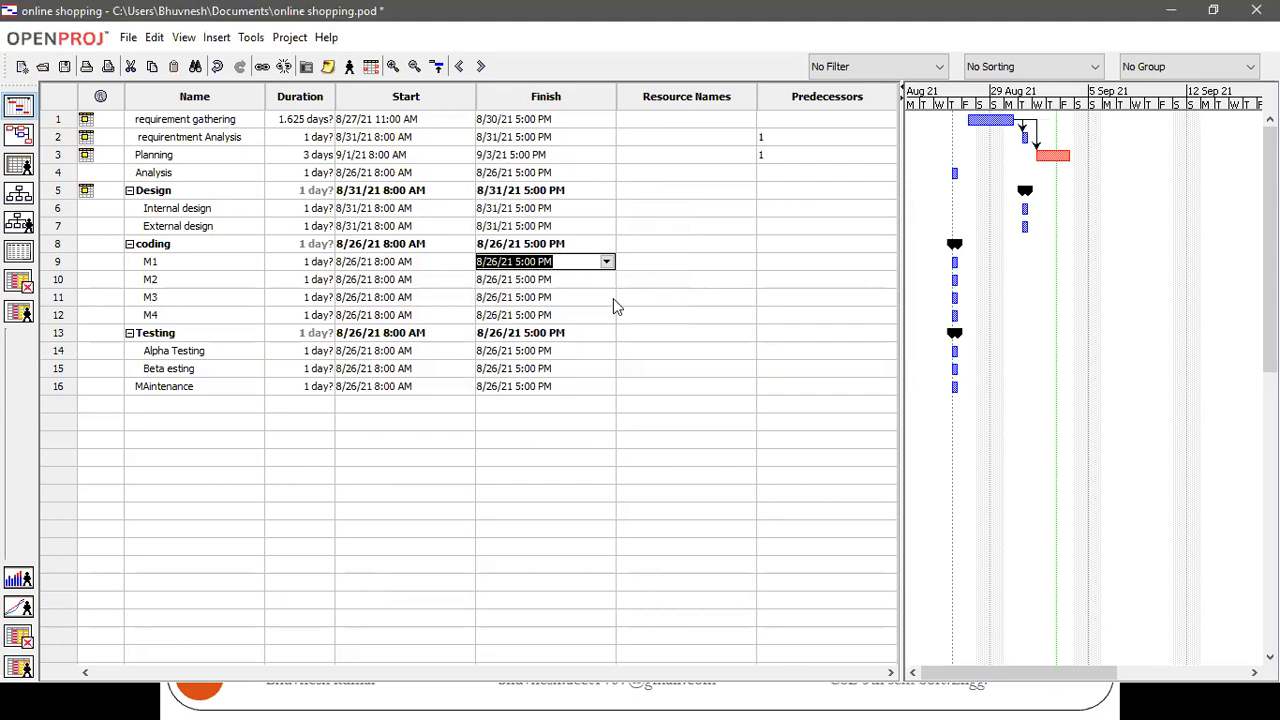
Set the Internal design task's finish date to September 7, 2021 in the task table
click(607, 262)
click(545, 191)
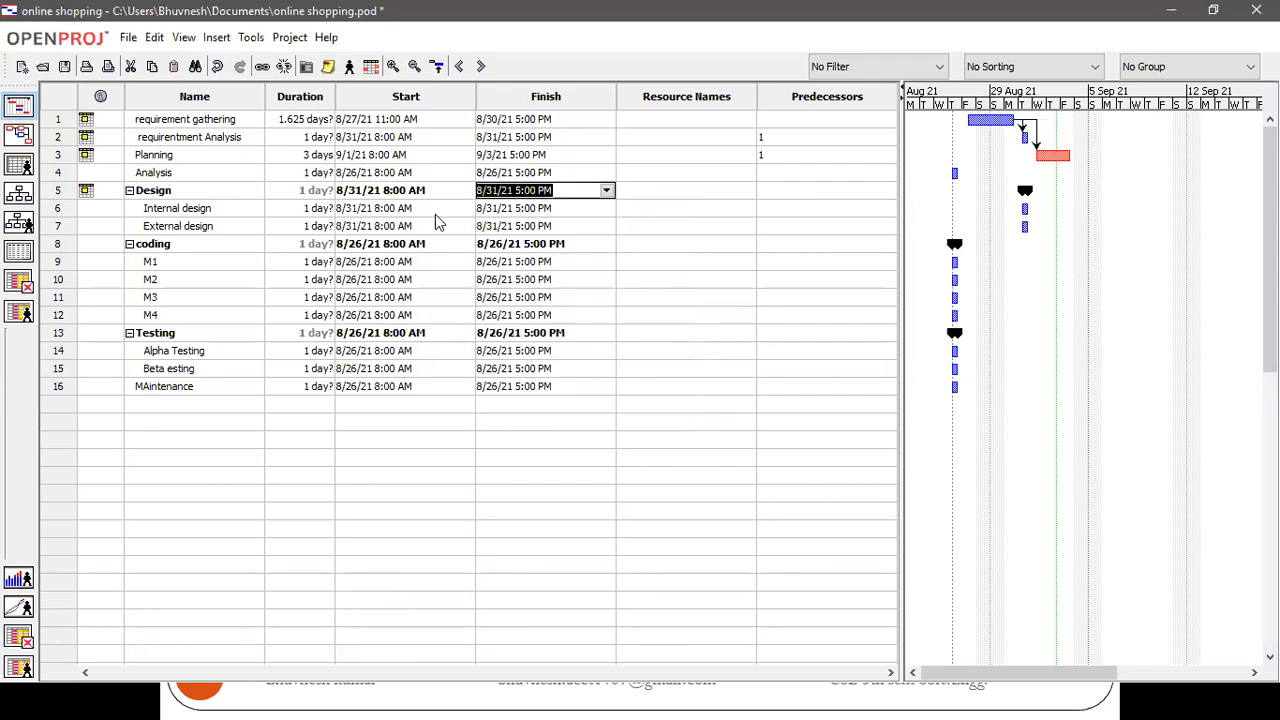
click(404, 208)
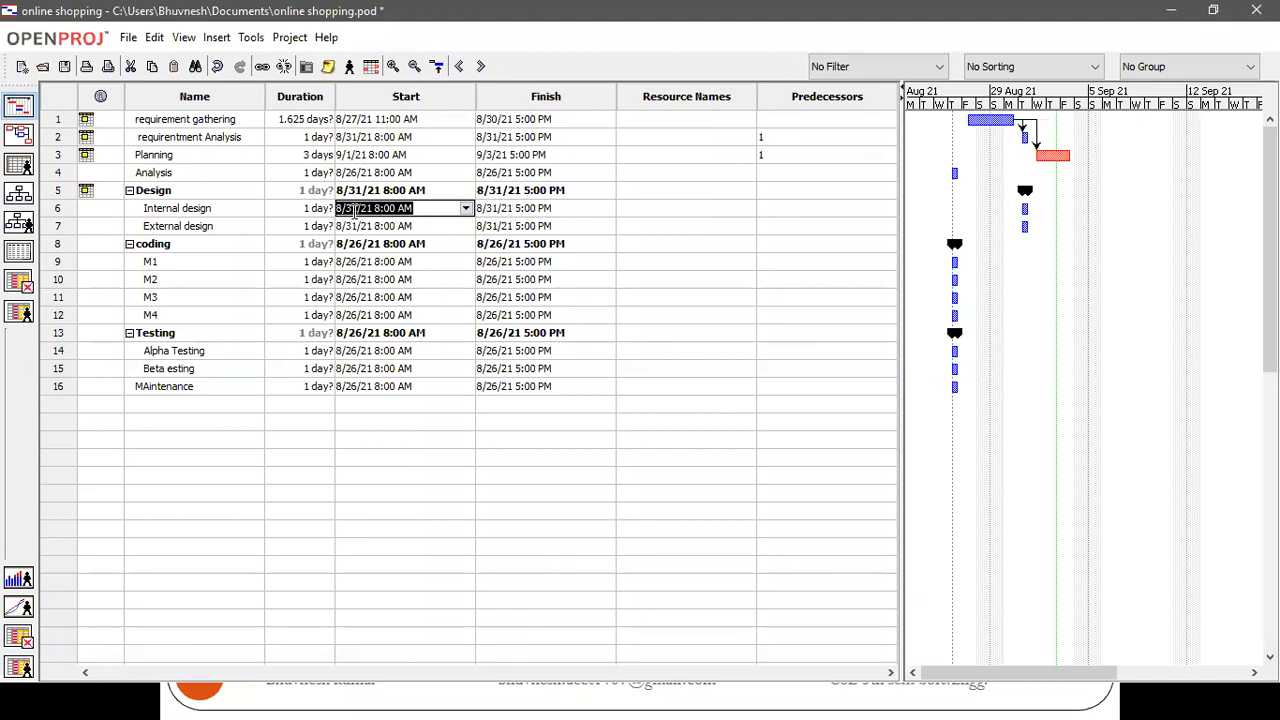
click(511, 208)
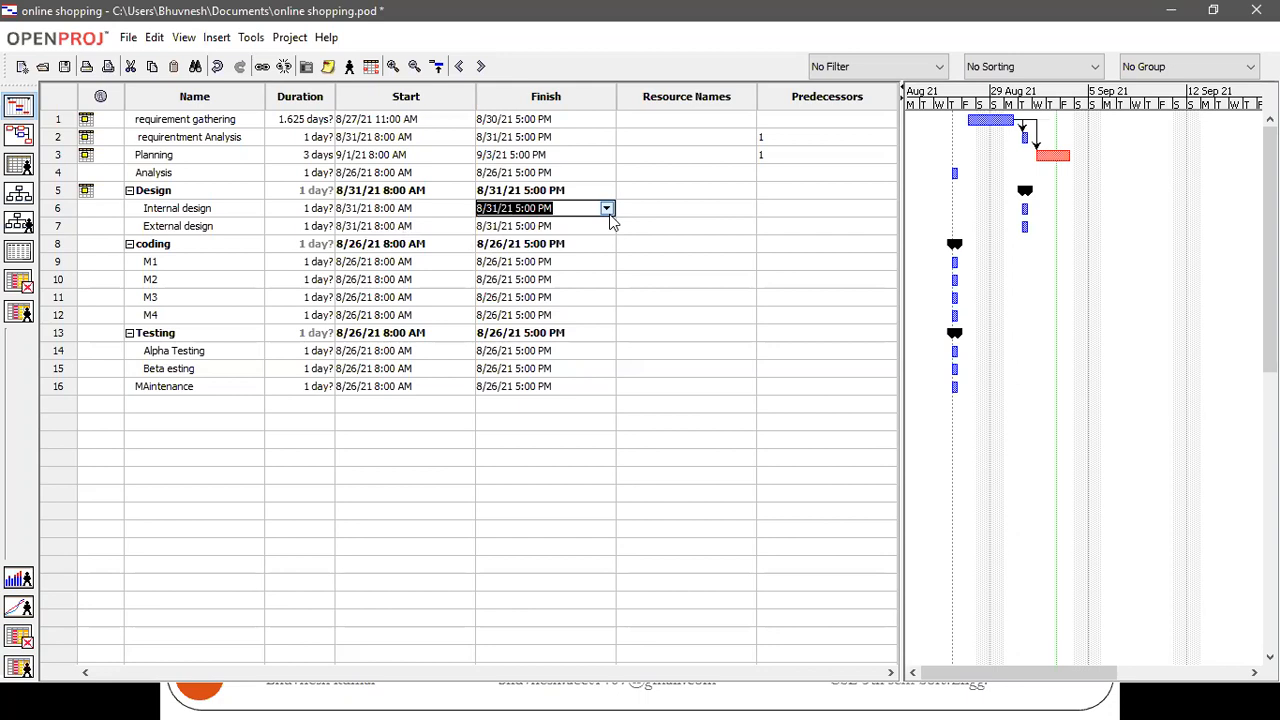
click(606, 208)
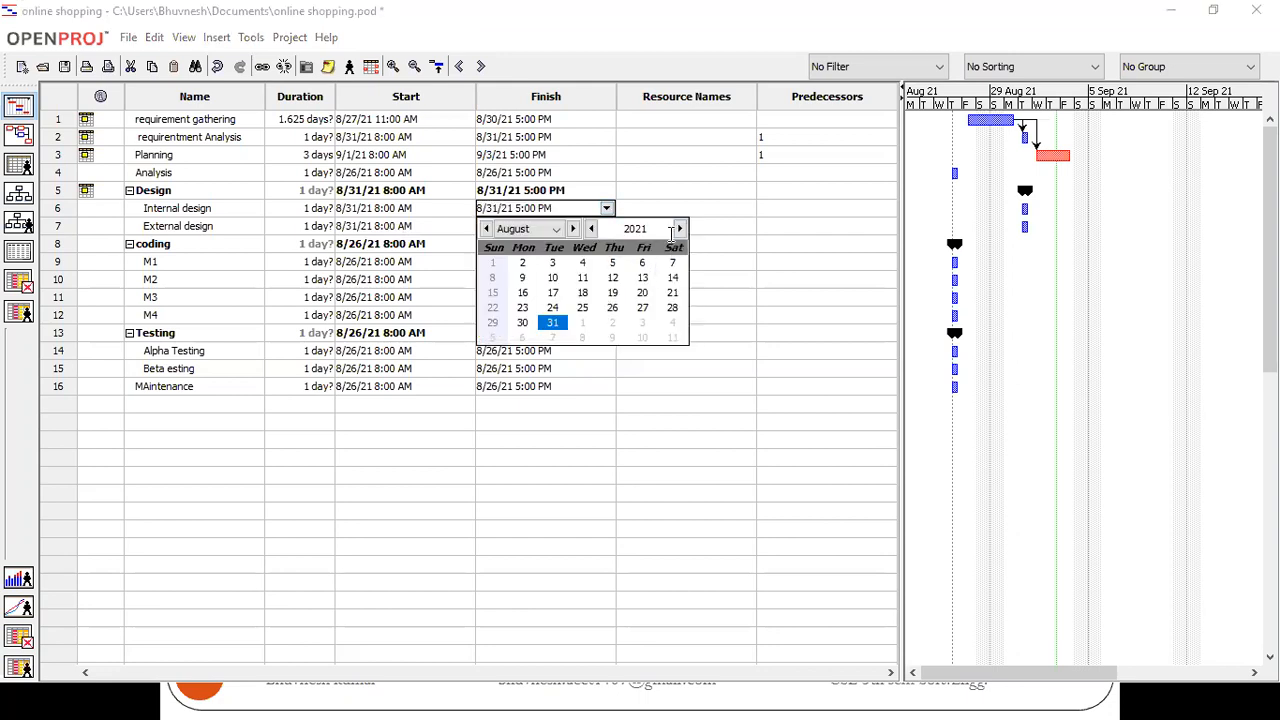
click(573, 229)
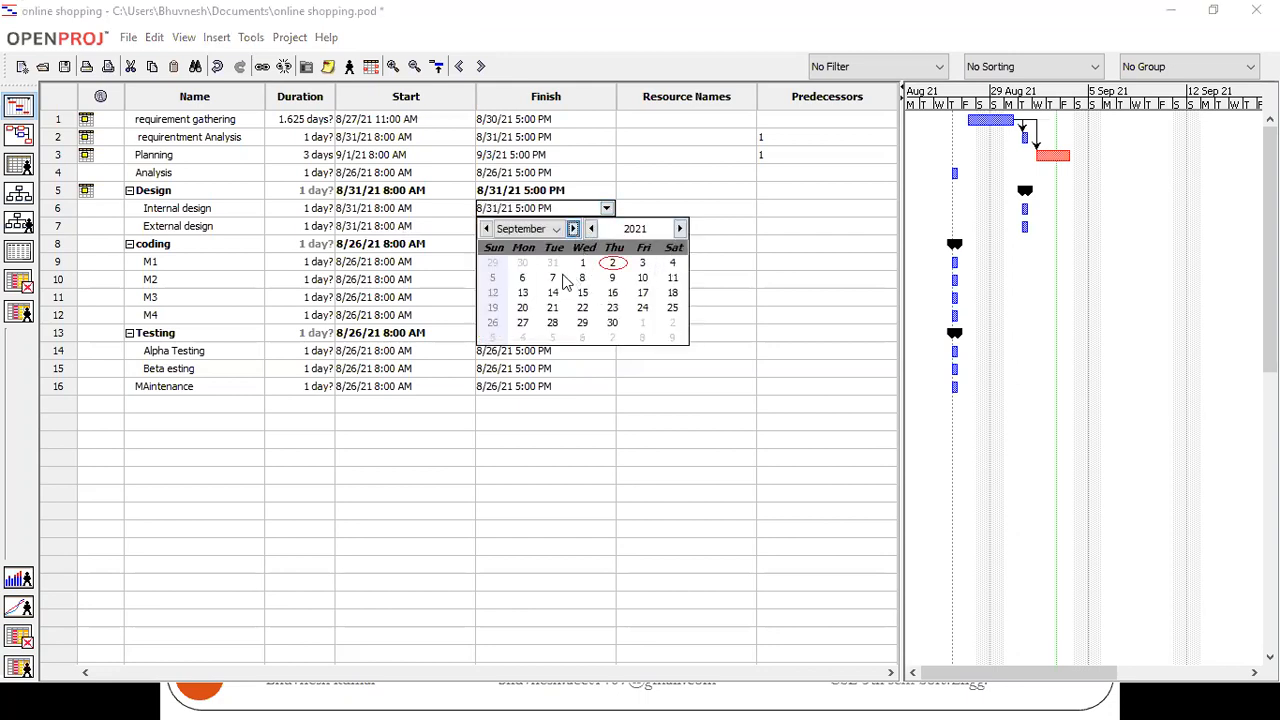
click(556, 278)
click(597, 280)
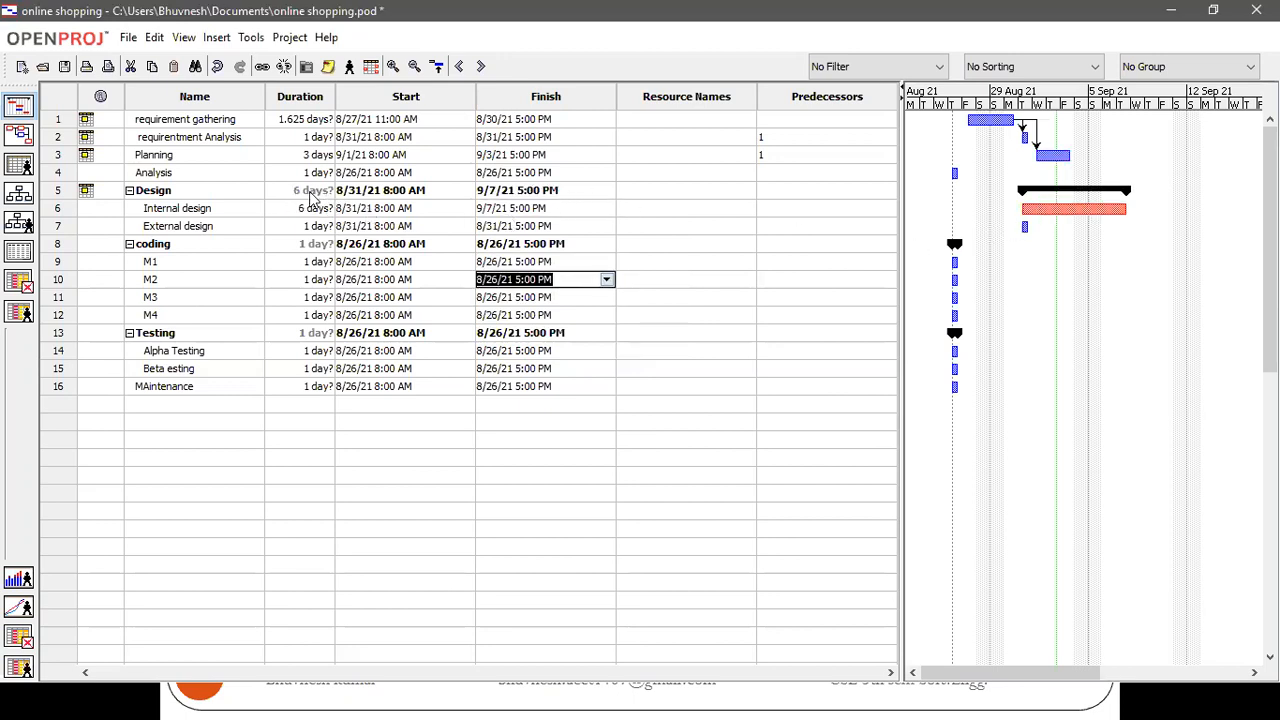
Schedule the External design task to start on September 7, 2021 and finish on September 9, 2021
click(518, 226)
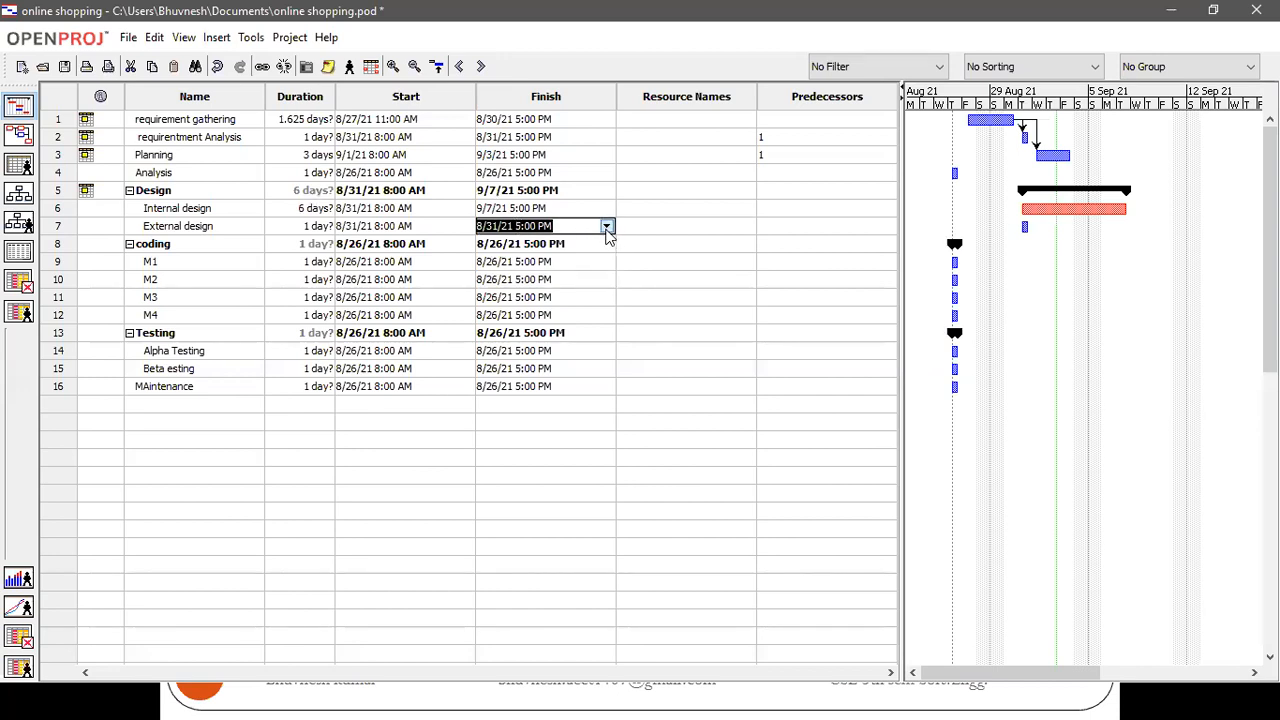
click(607, 228)
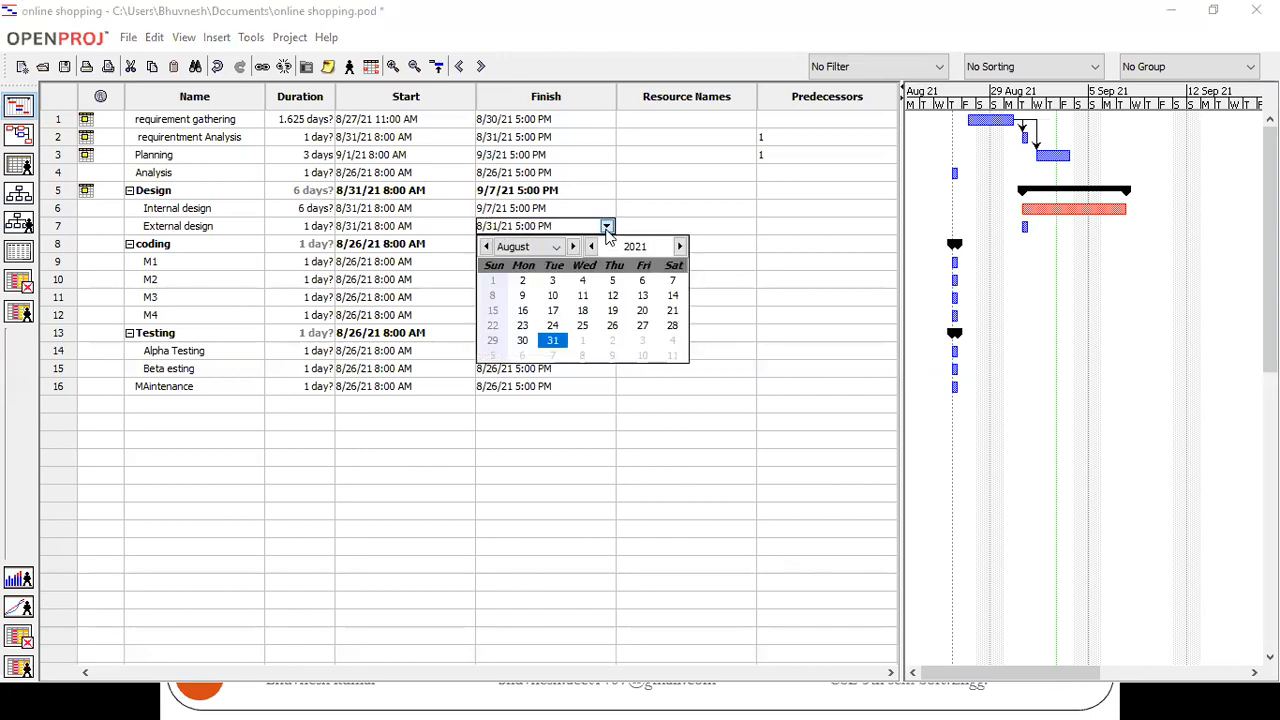
click(440, 232)
click(466, 227)
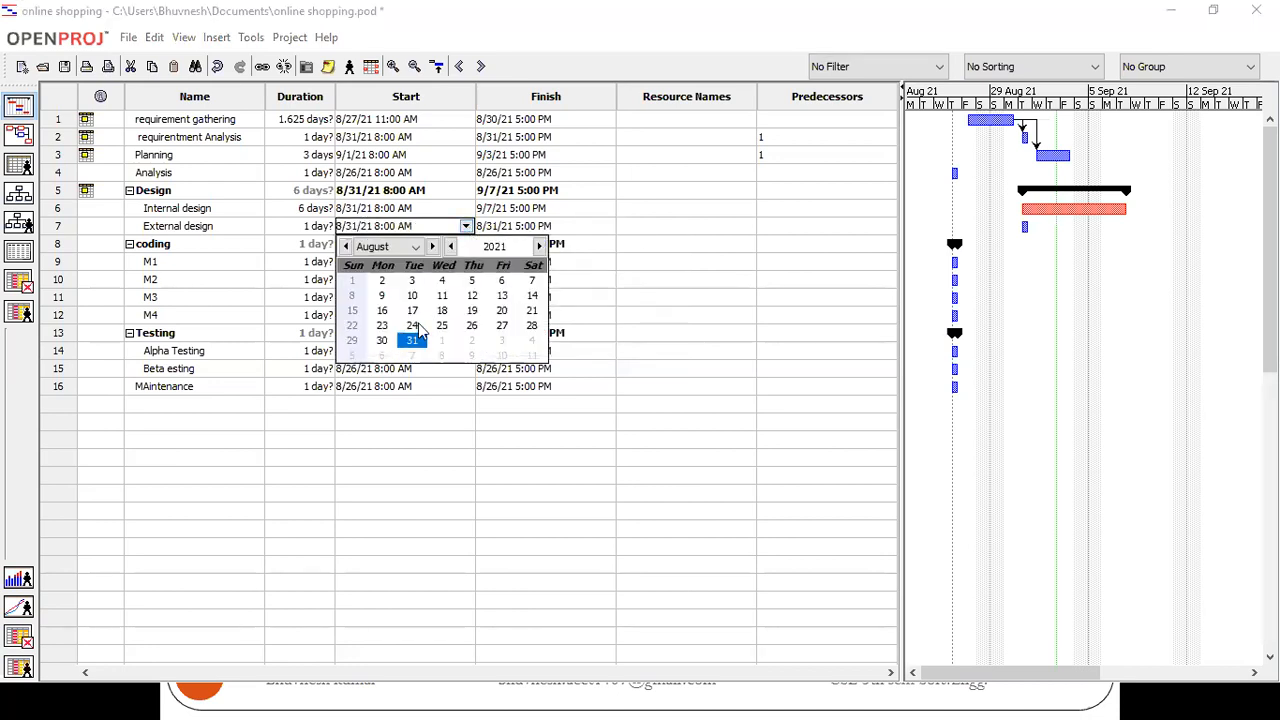
click(432, 246)
click(413, 298)
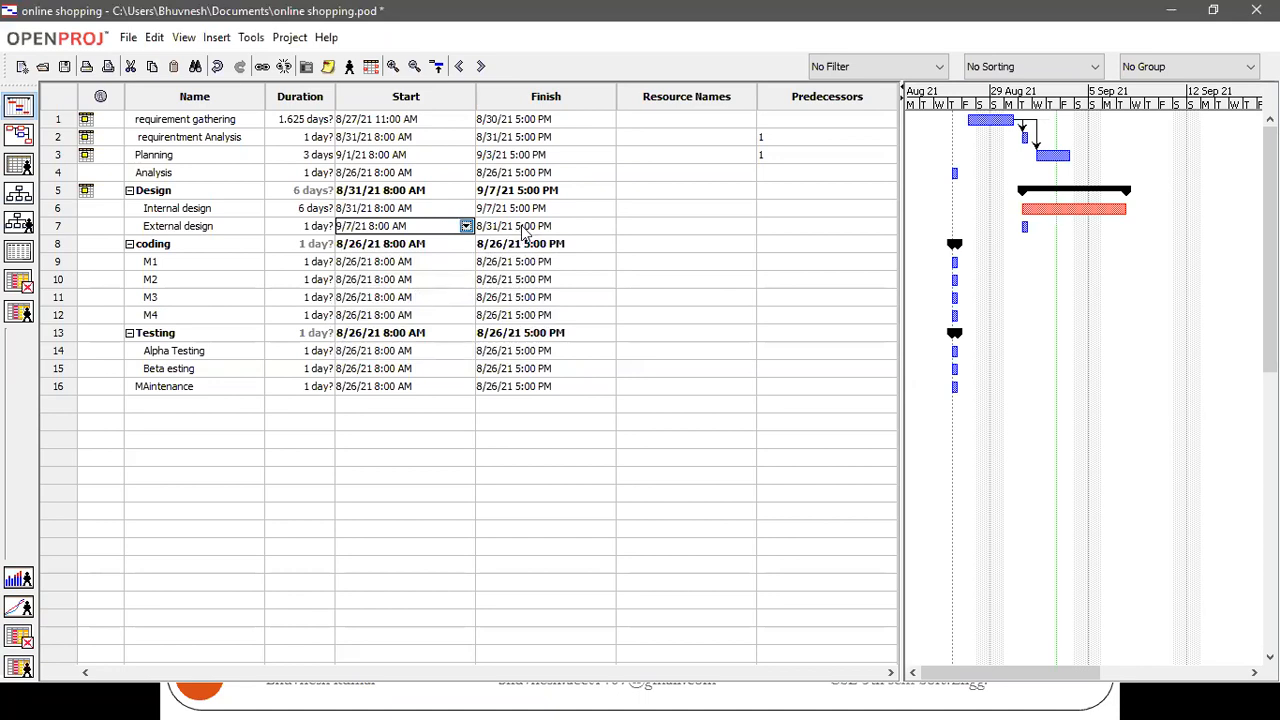
click(522, 228)
click(607, 227)
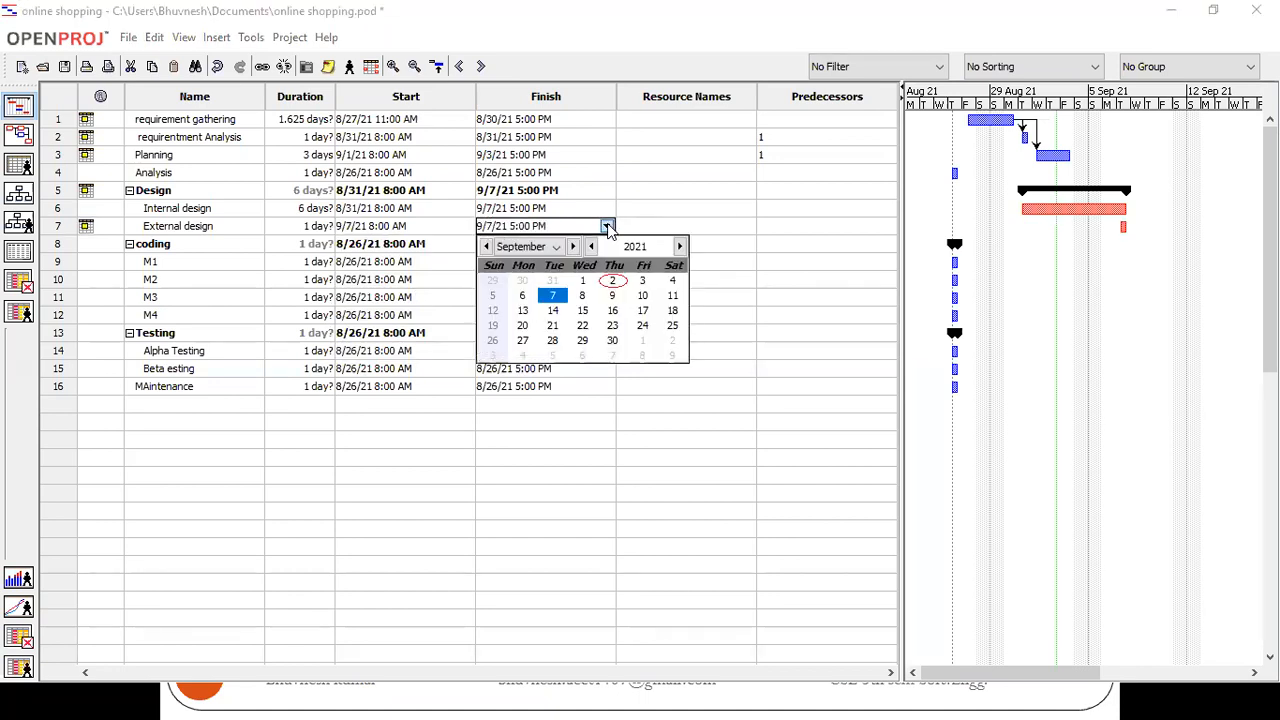
click(612, 296)
click(624, 314)
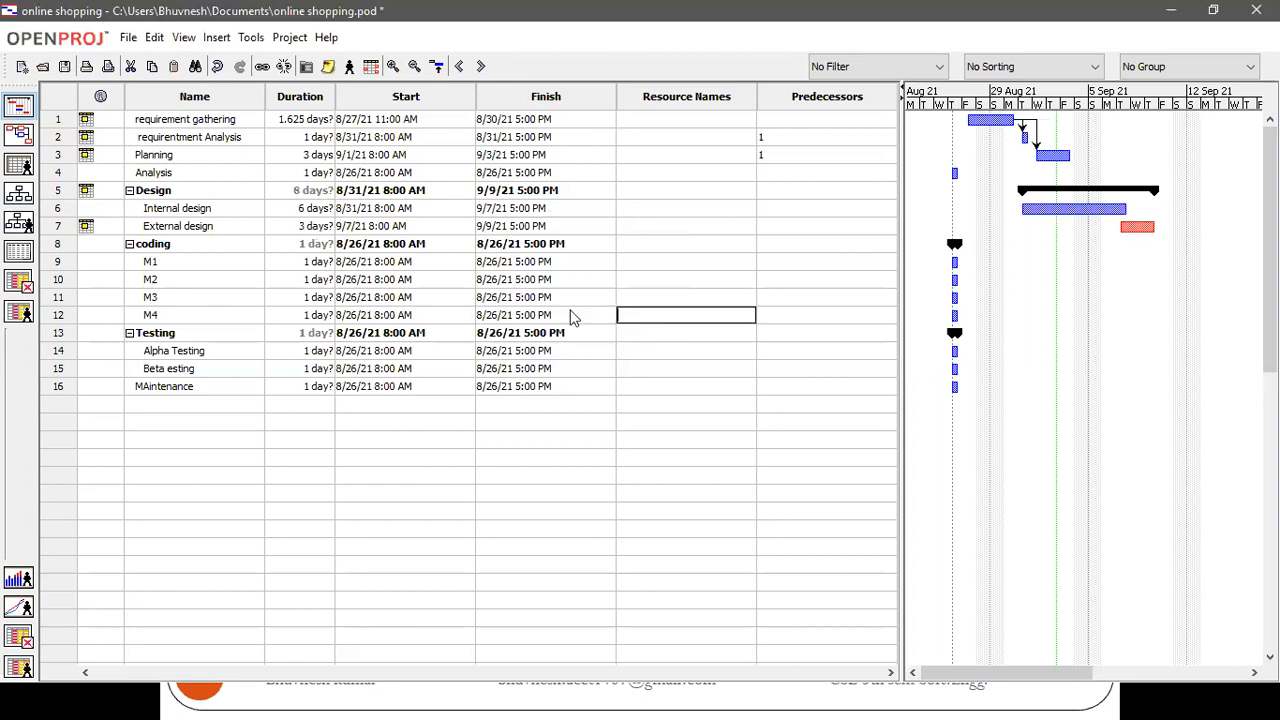
Schedule the M1 coding task to start on September 10, 2021 and finish on September 15, 2021
double_click(404, 261)
click(466, 261)
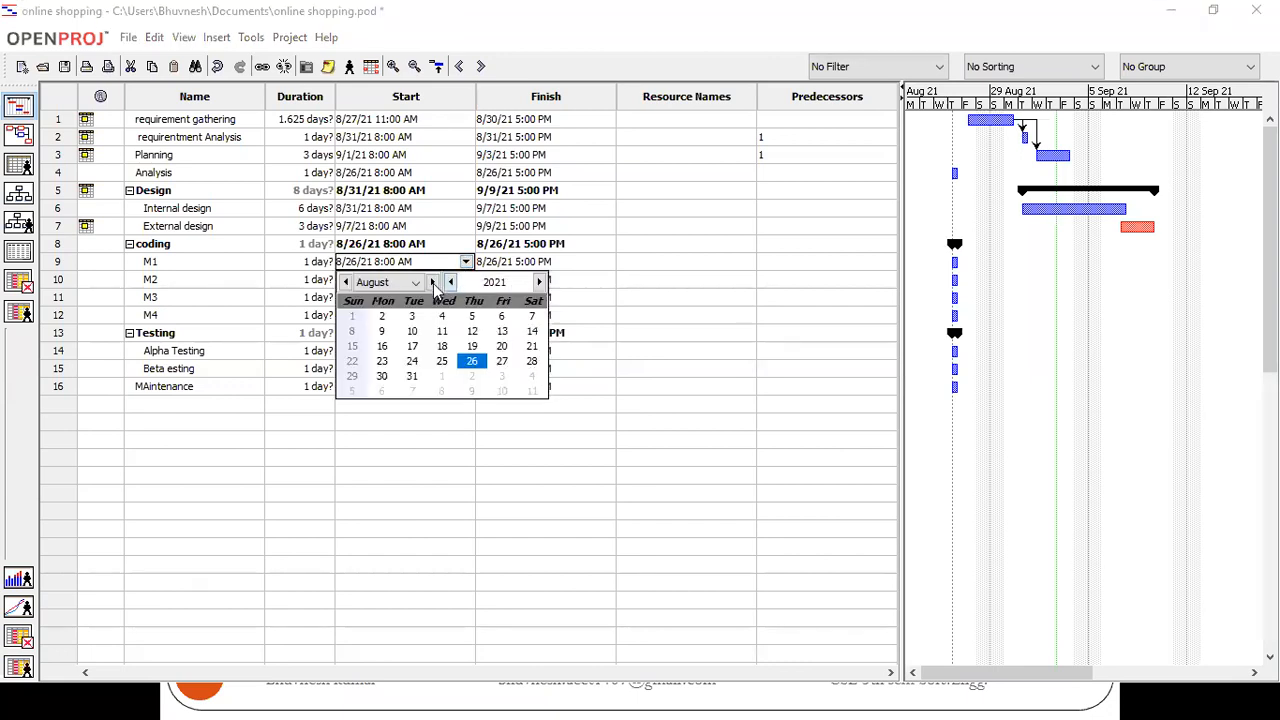
click(432, 282)
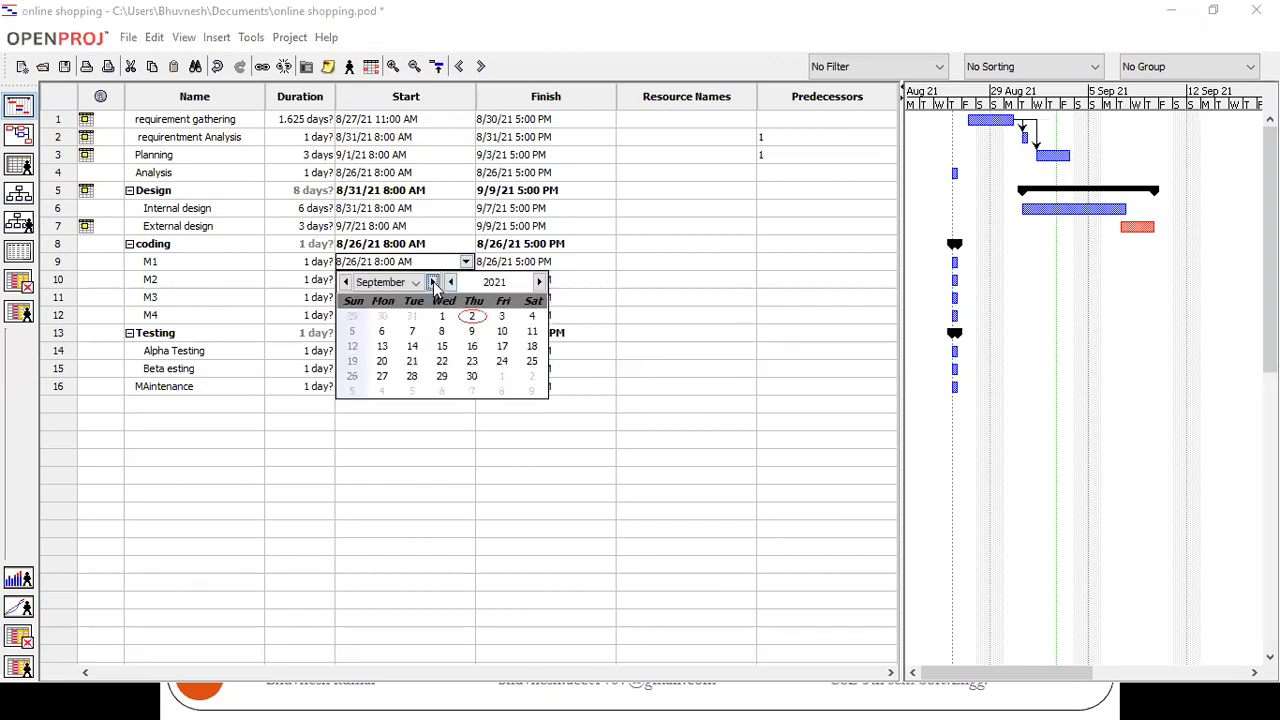
click(503, 332)
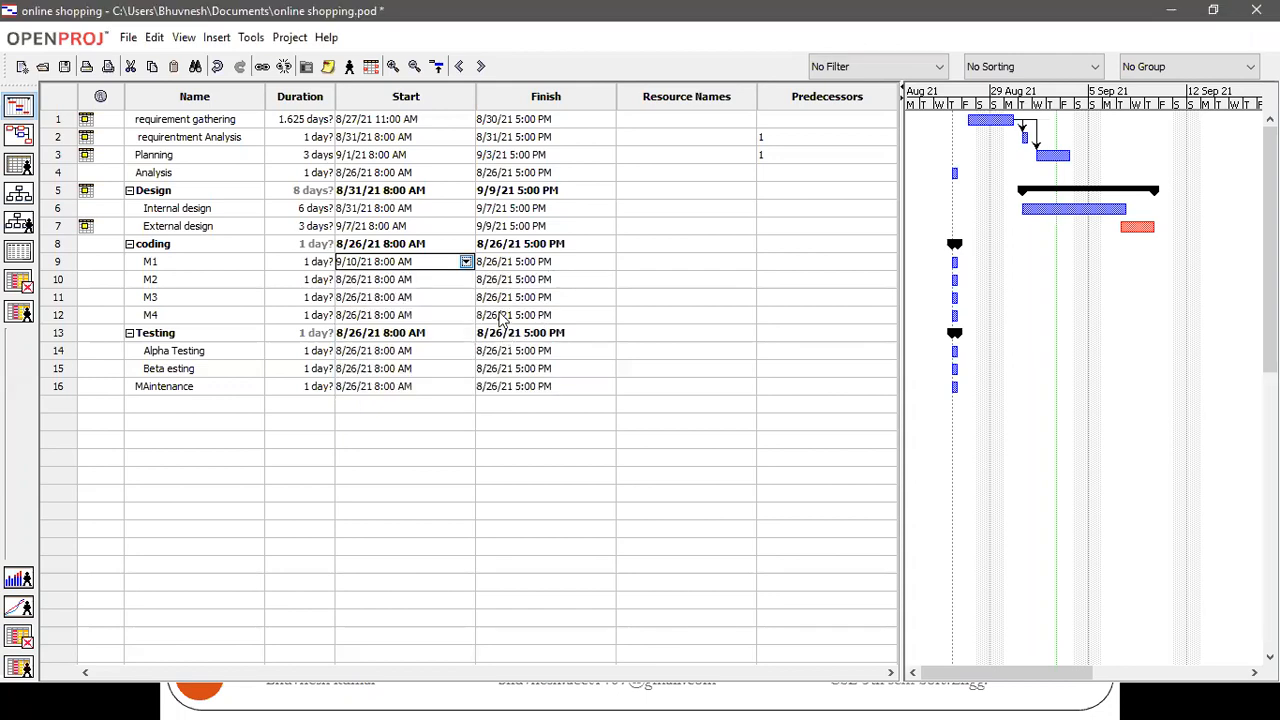
click(589, 262)
click(605, 264)
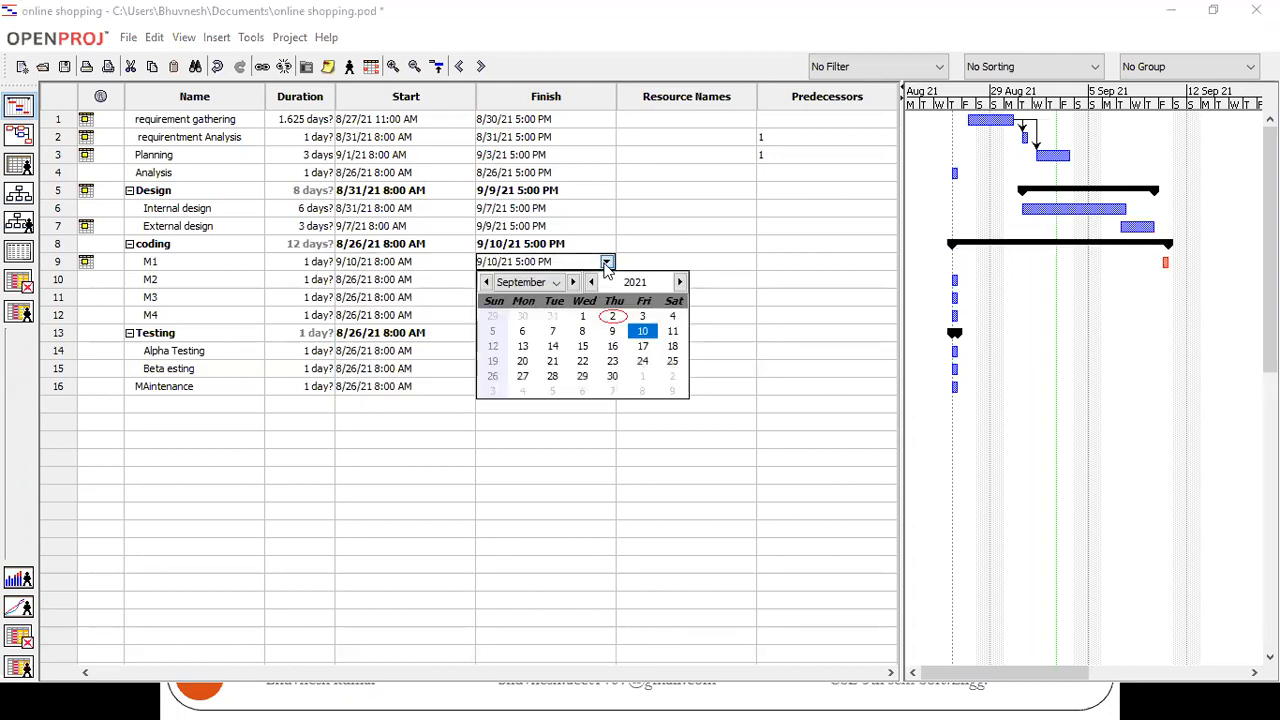
click(583, 346)
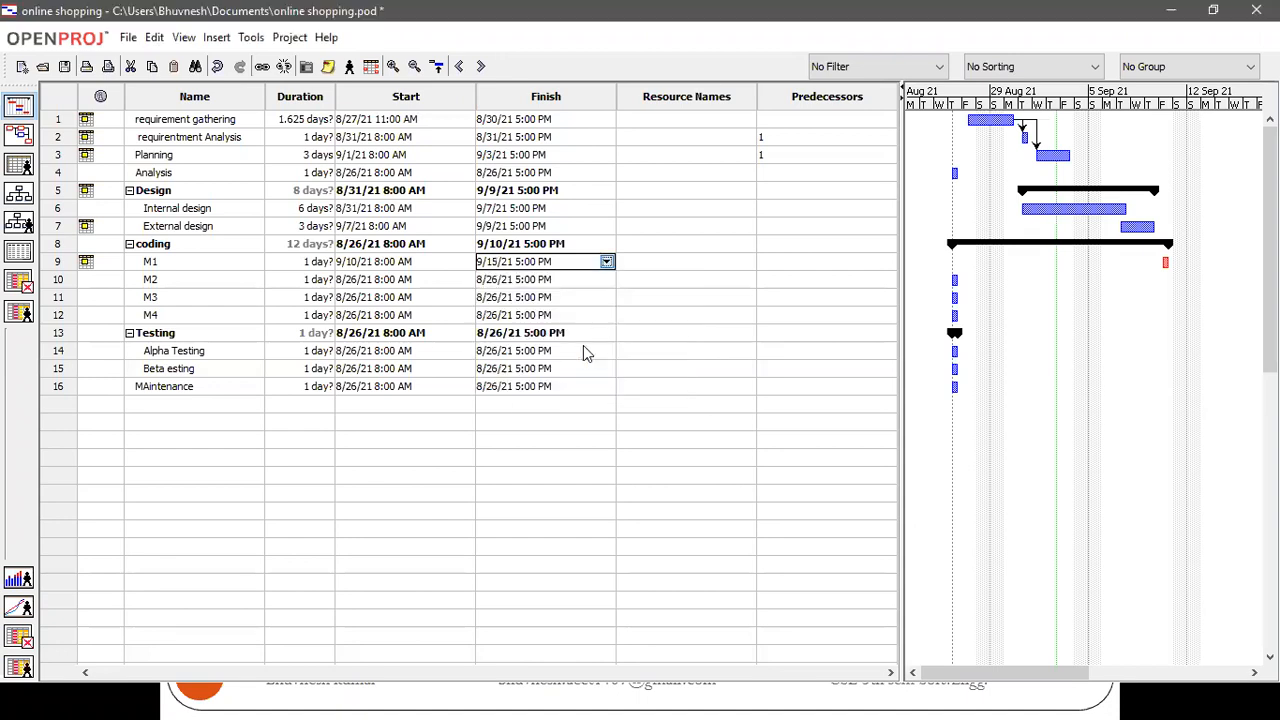
click(646, 333)
Schedule the M2 coding task to start on September 11, 2021 and finish on September 21, 2021
click(420, 280)
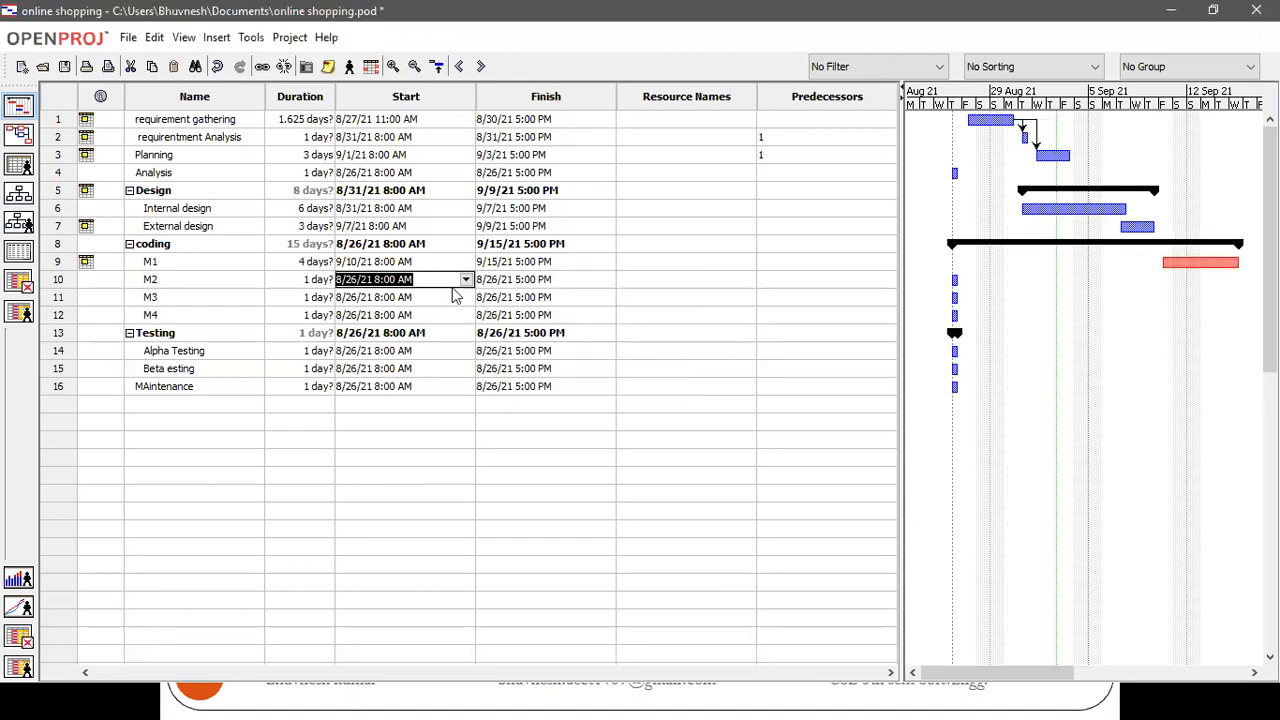
click(466, 280)
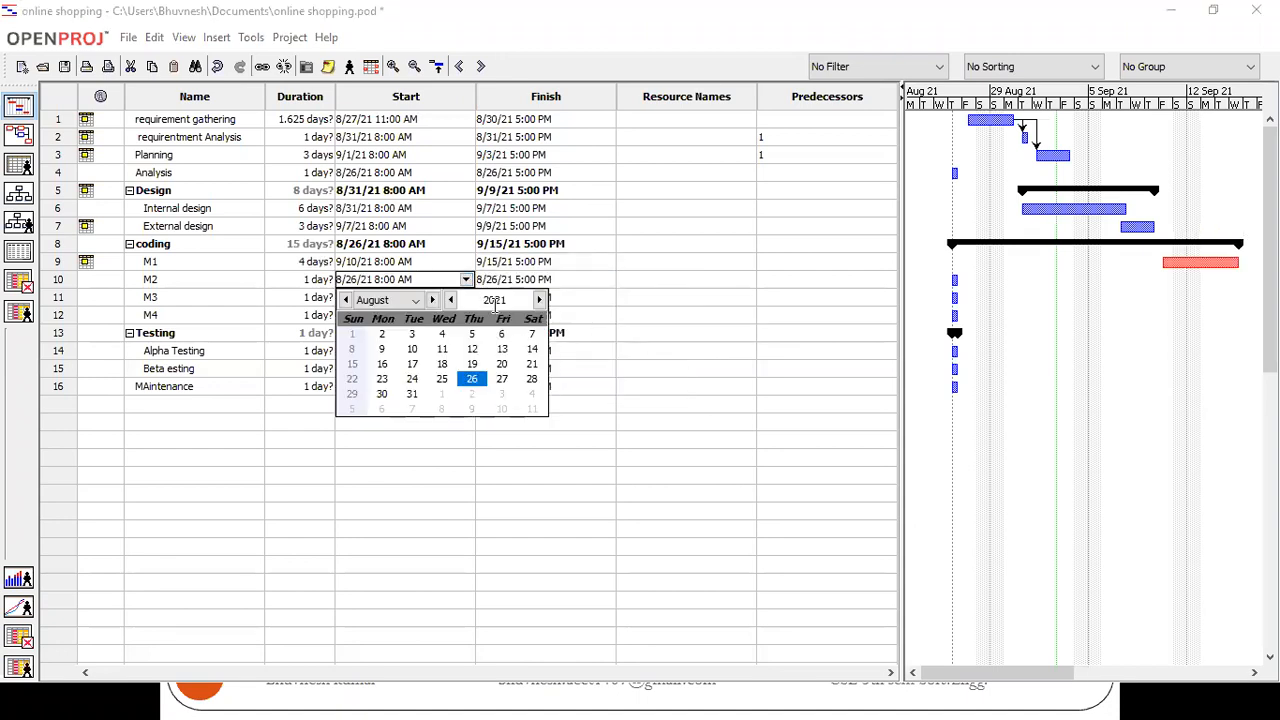
click(433, 300)
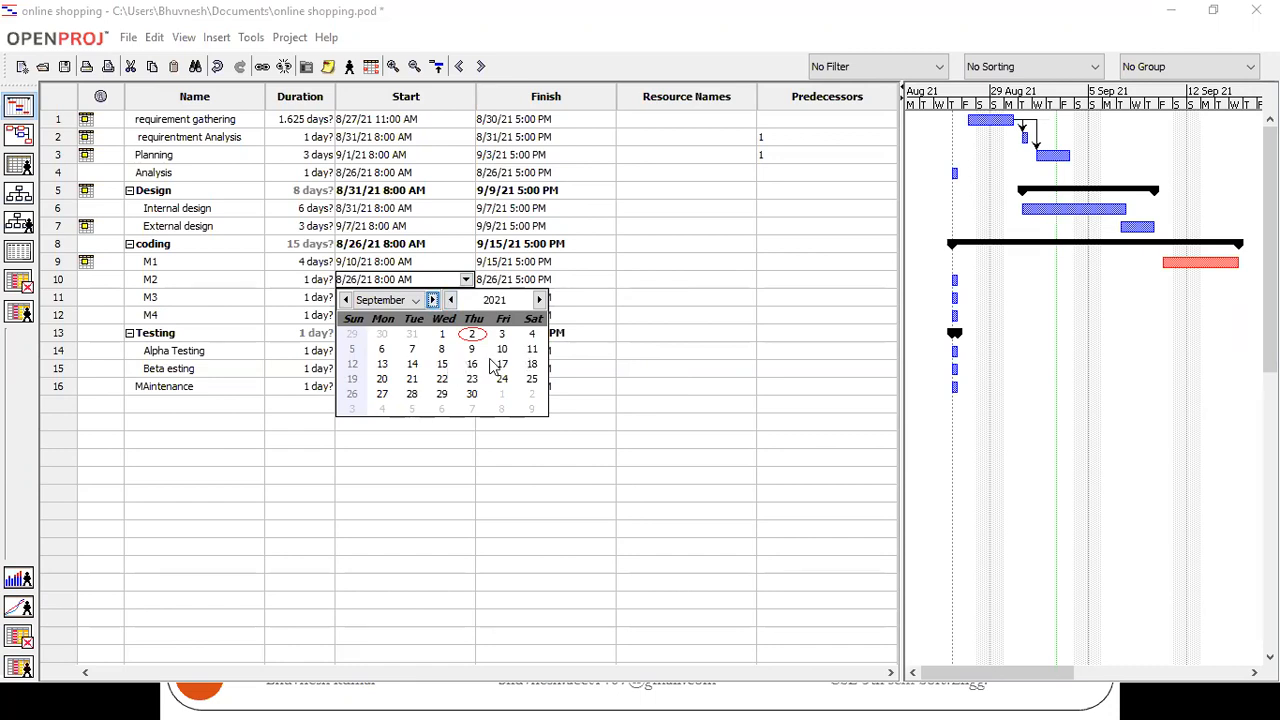
click(531, 350)
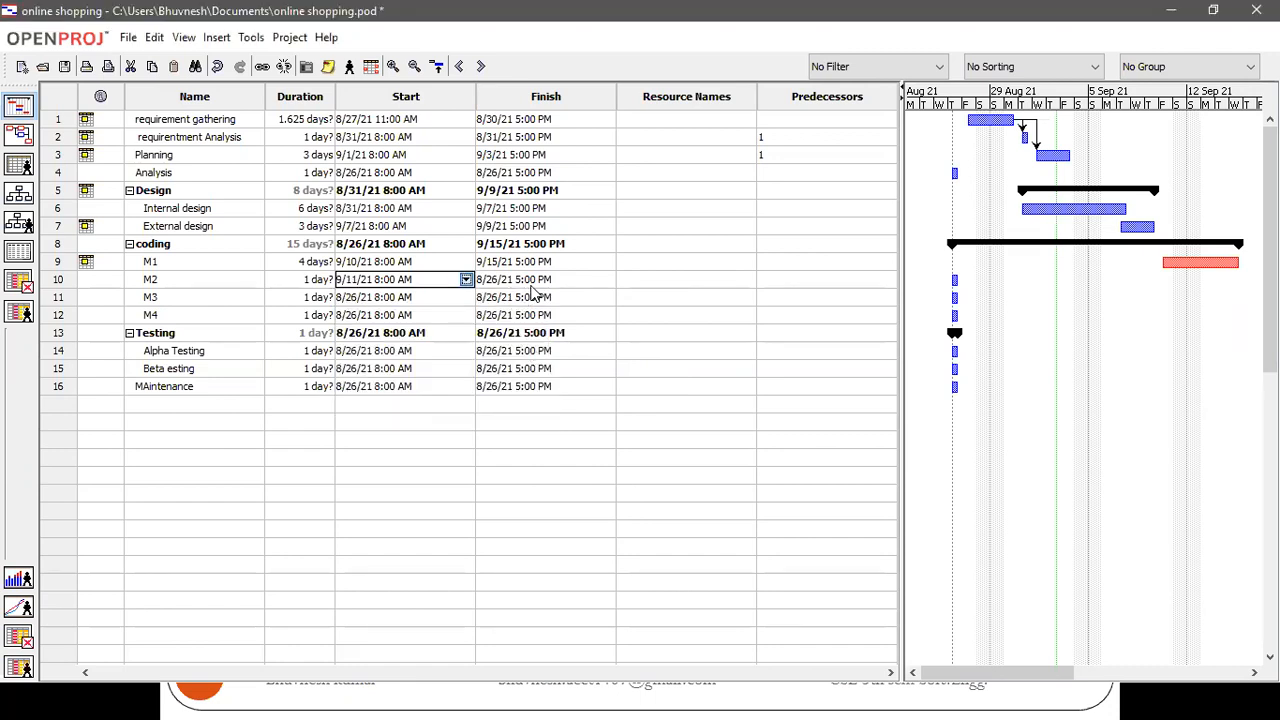
click(536, 281)
click(606, 279)
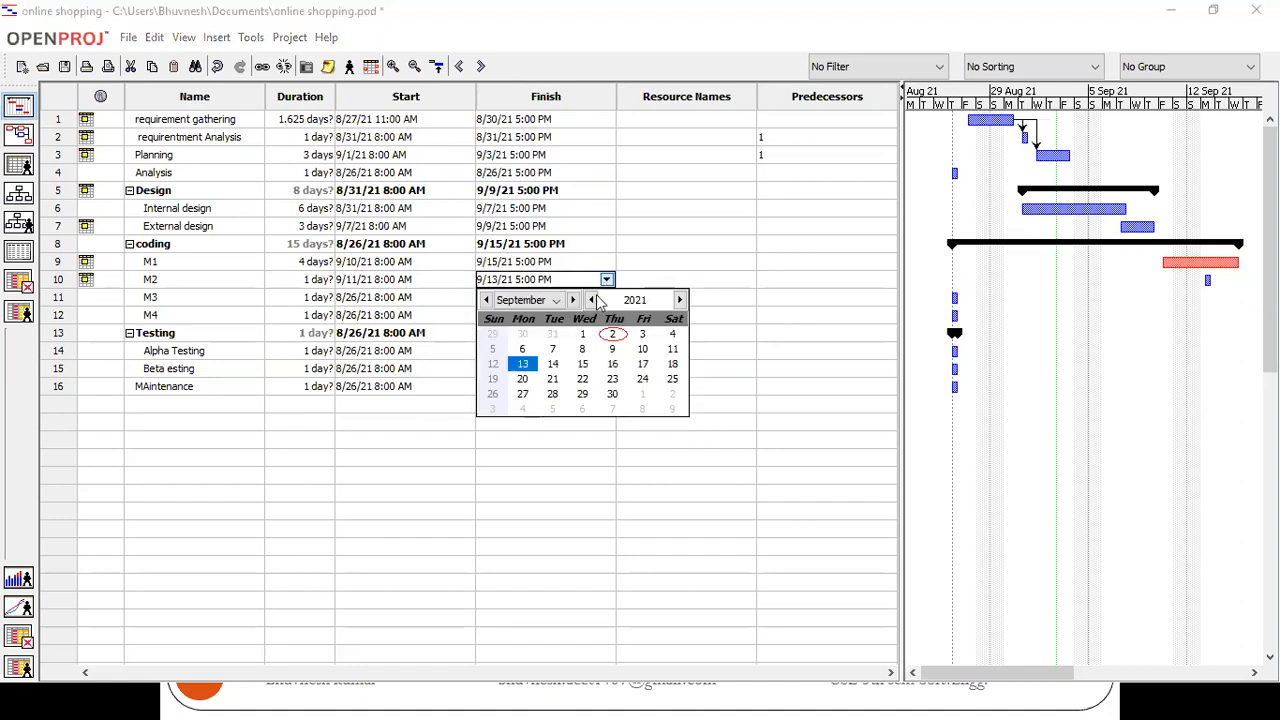
click(553, 378)
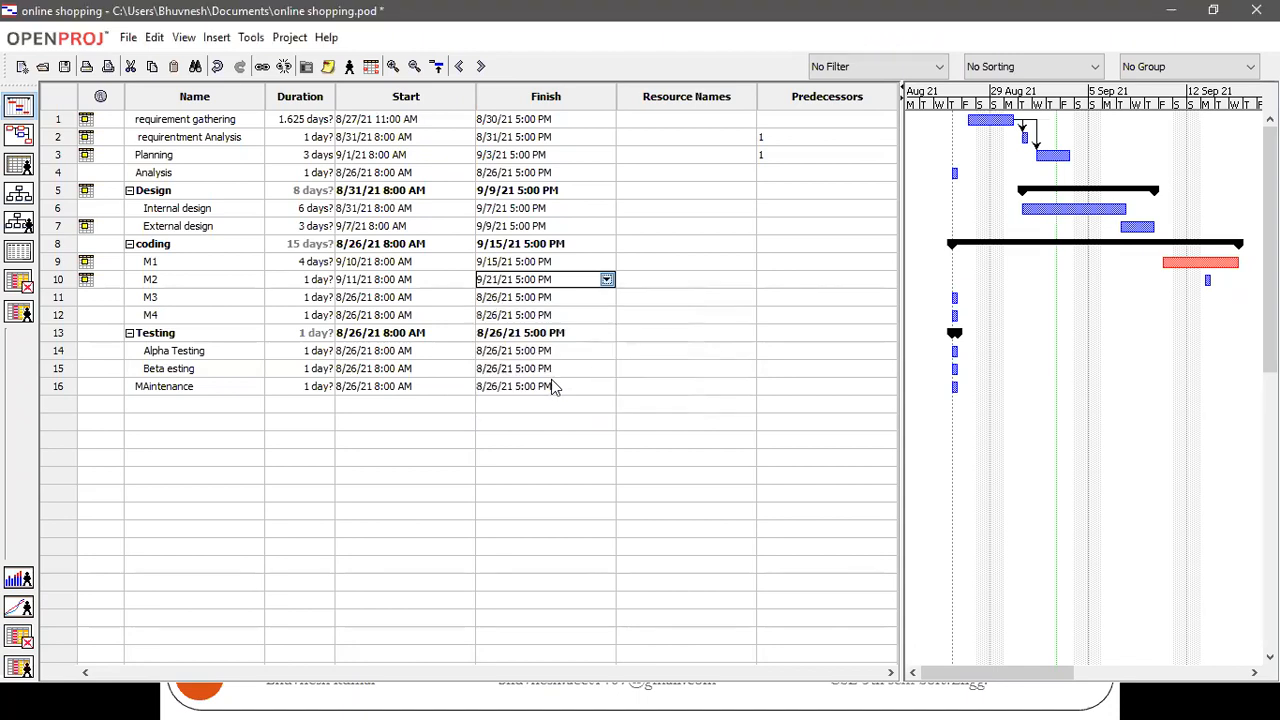
click(623, 401)
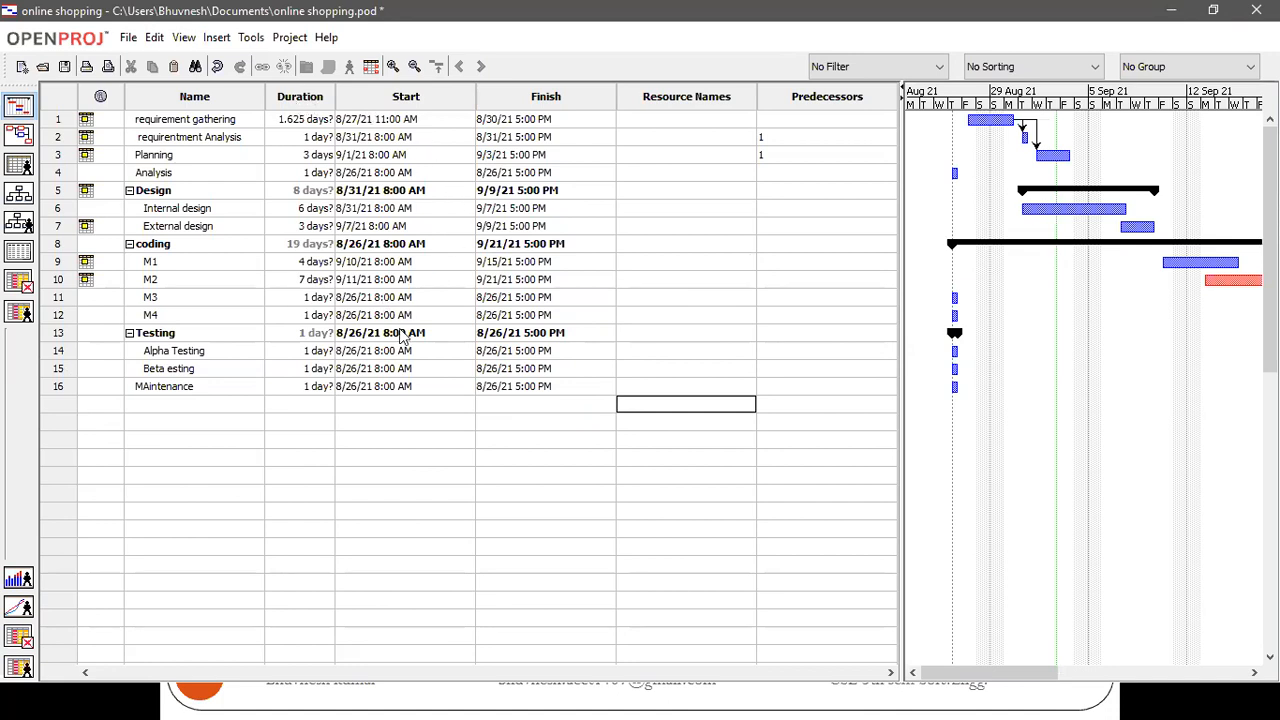
Widen the Gantt chart area and try to enter a person's name as the resource of the requirement gathering task
drag(898, 396, 655, 397)
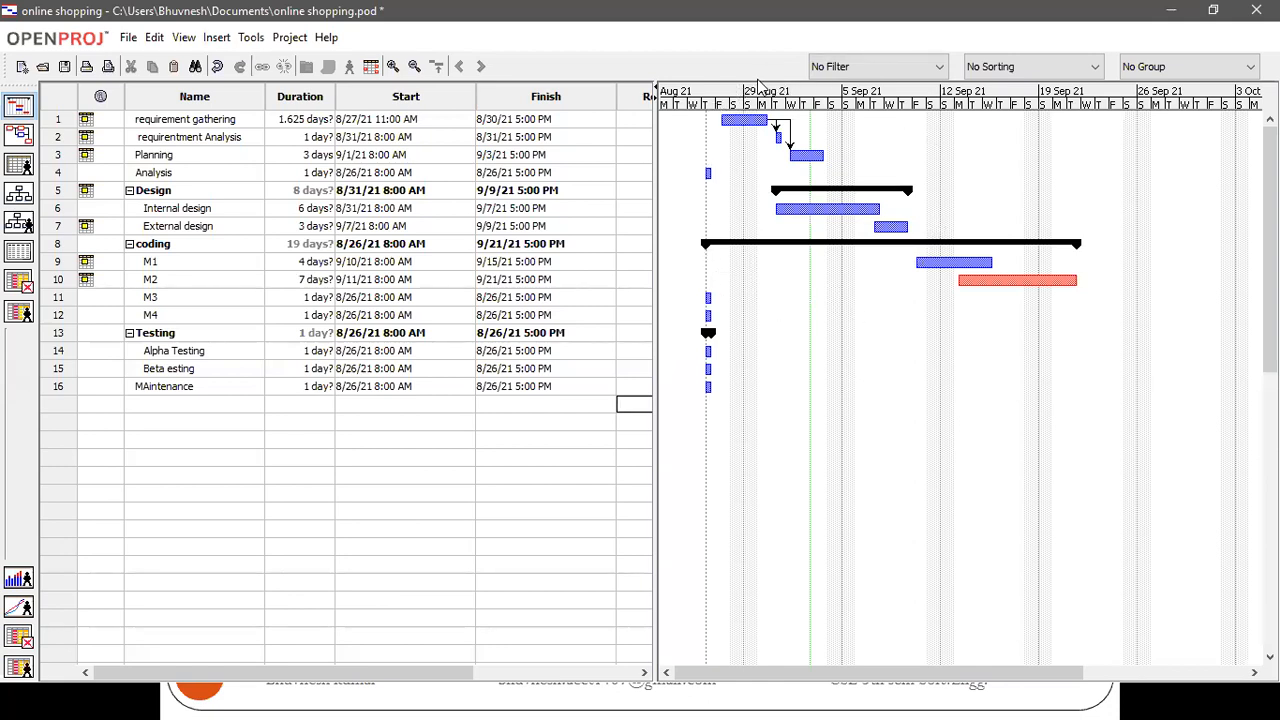
click(641, 122)
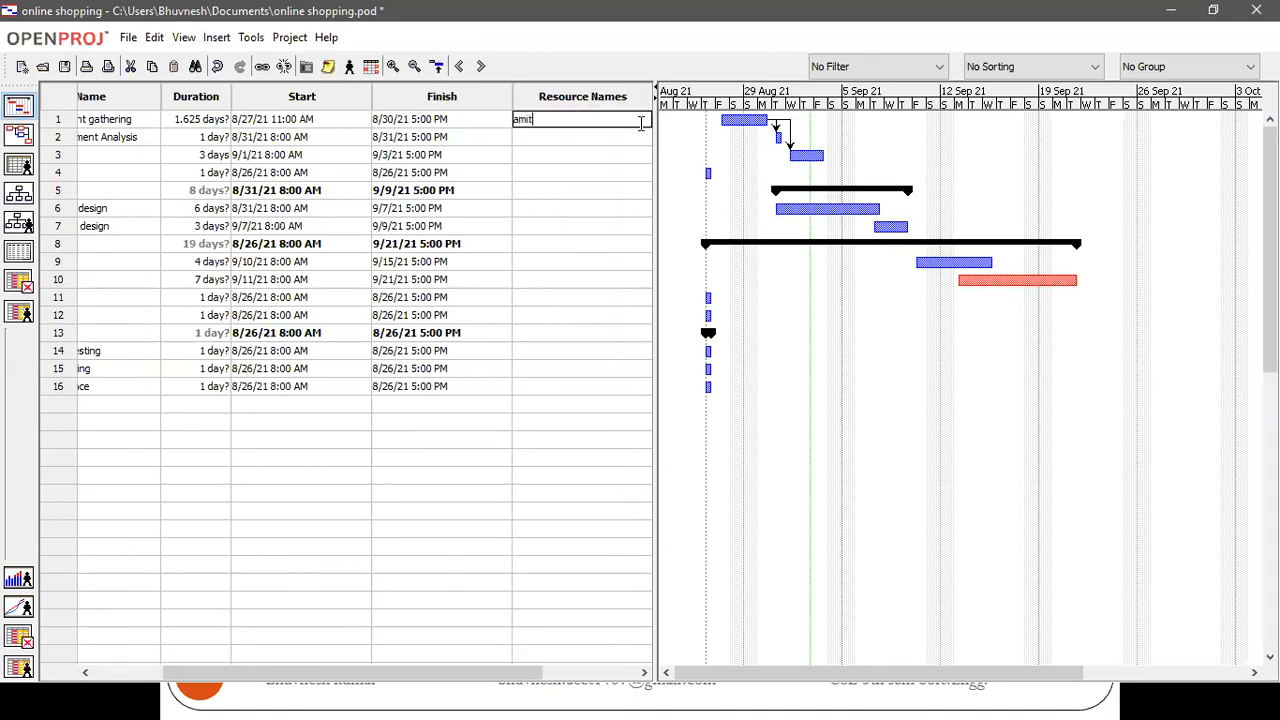
key(Return)
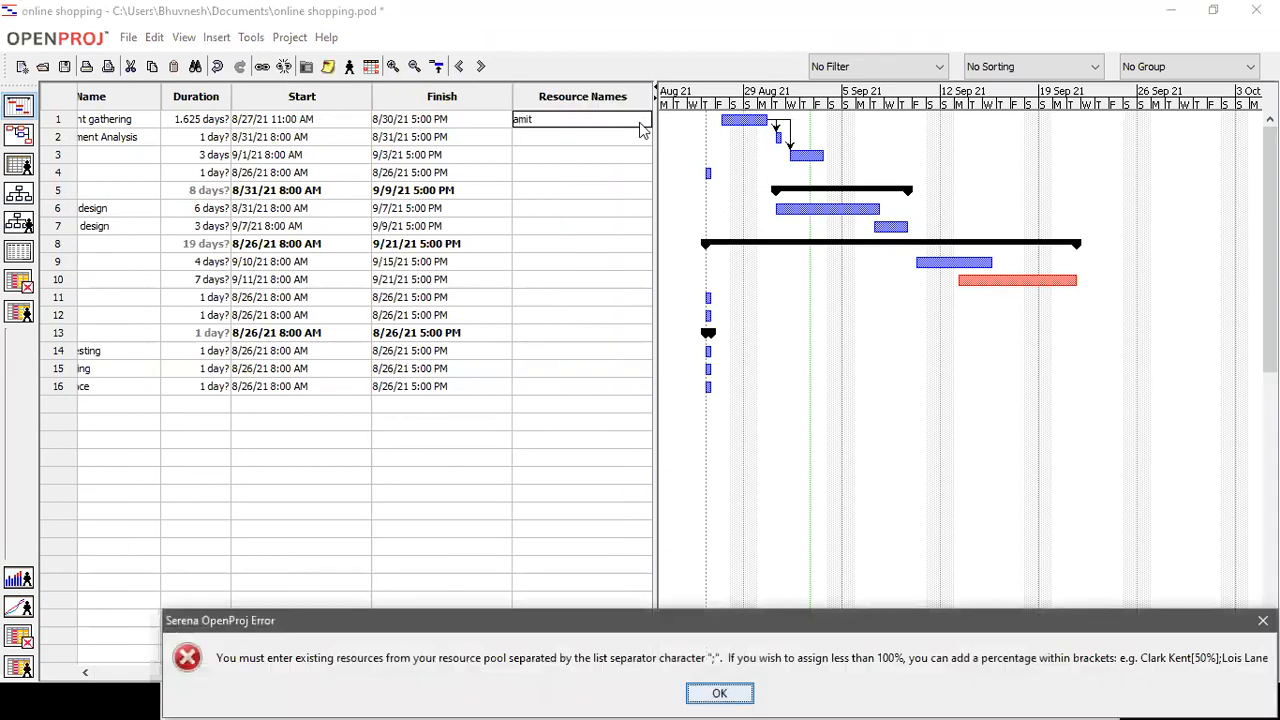
click(719, 693)
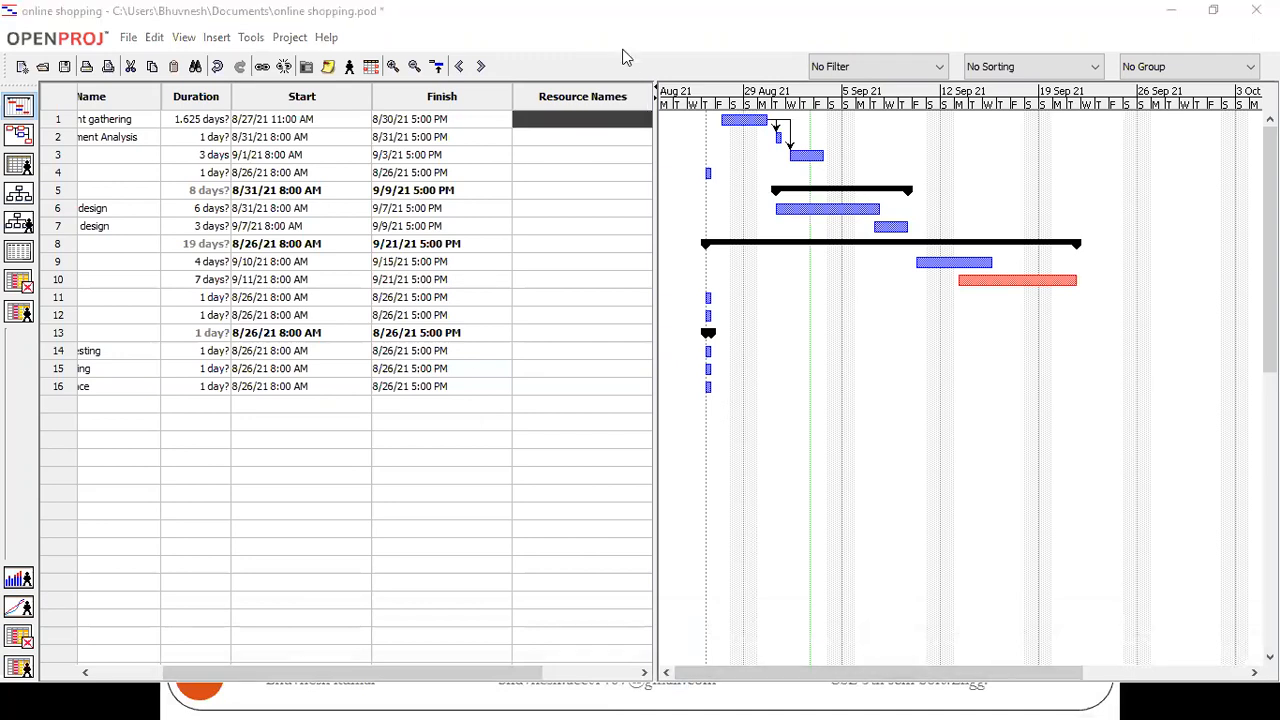
click(608, 298)
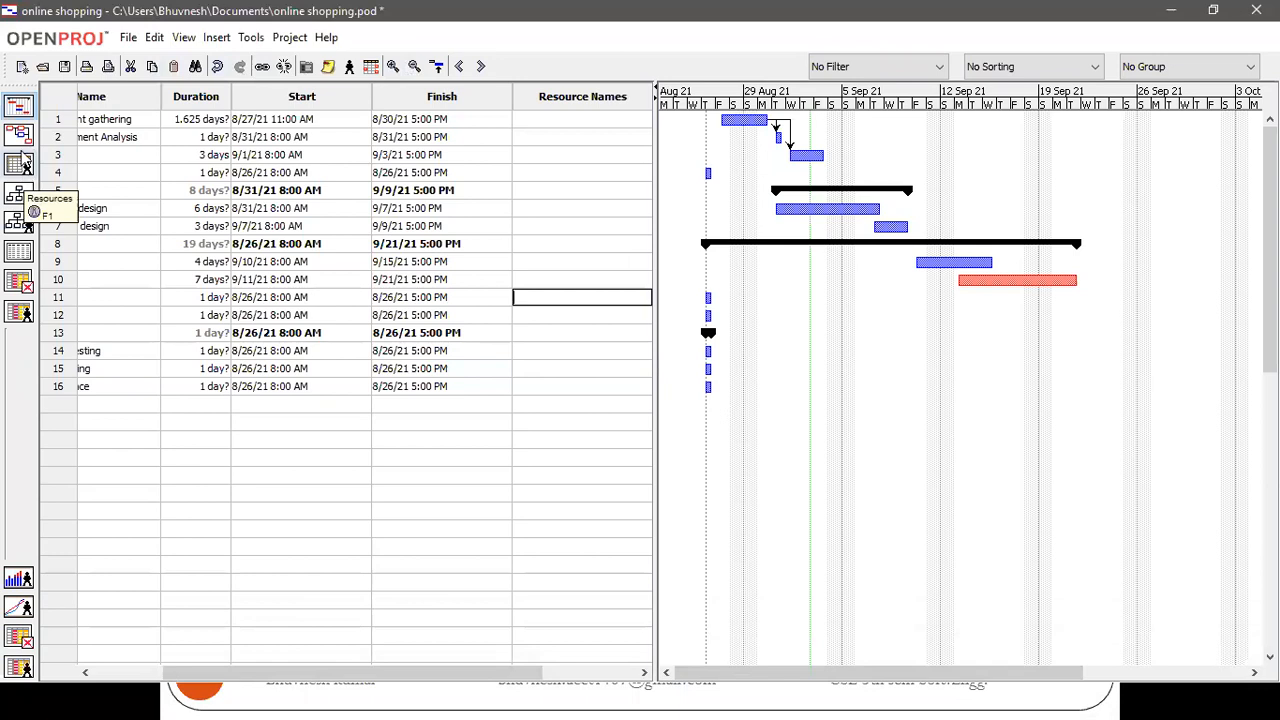
Open the Resources view and add a first resource by entering the person's name
click(21, 166)
click(233, 118)
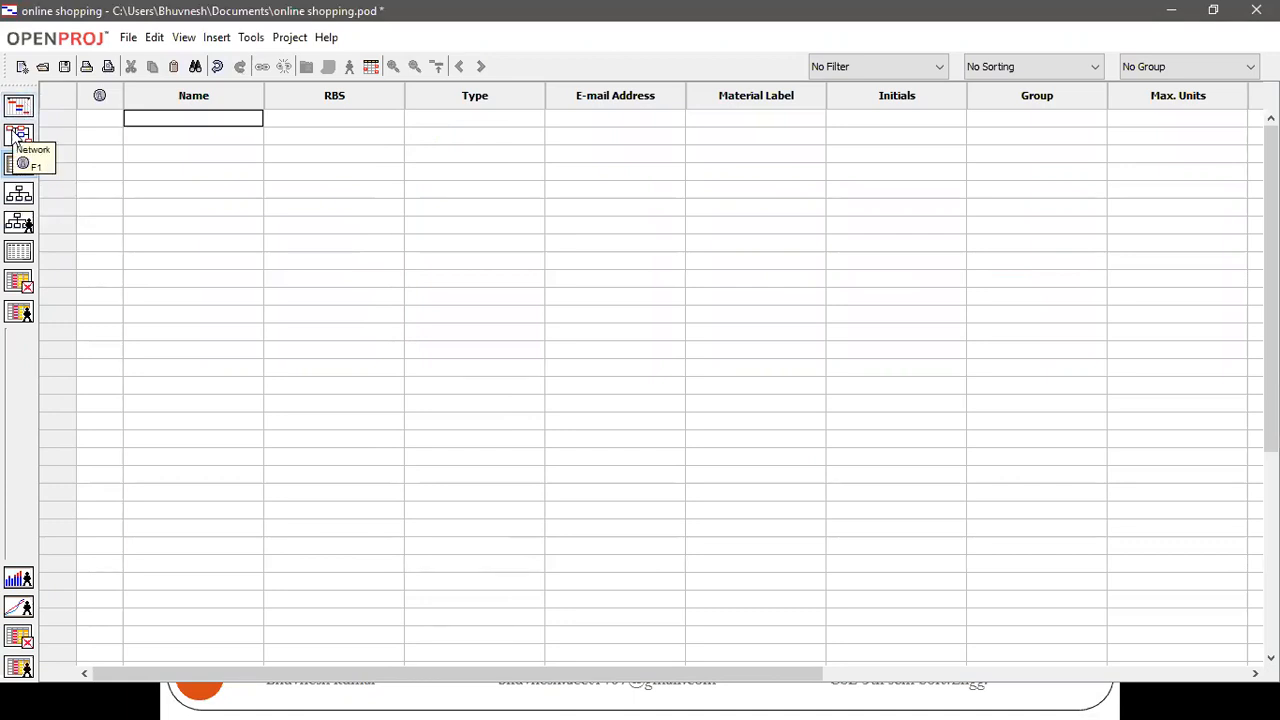
click(20, 168)
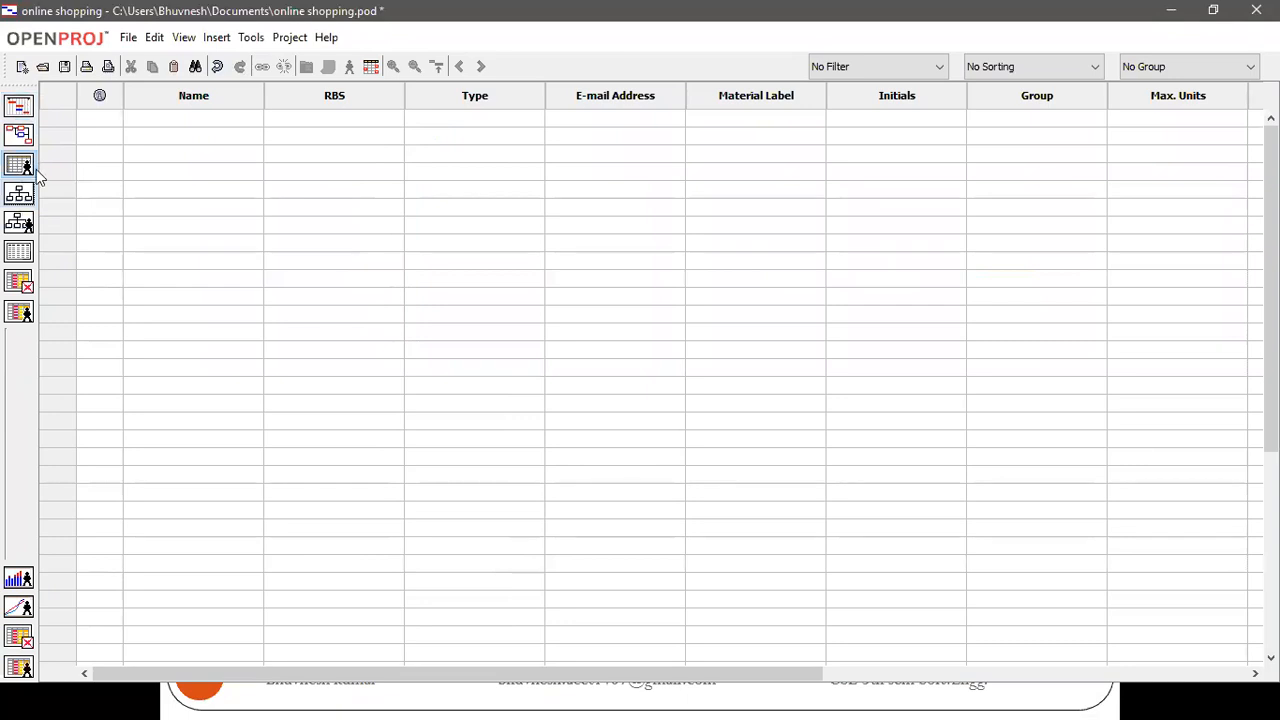
click(161, 119)
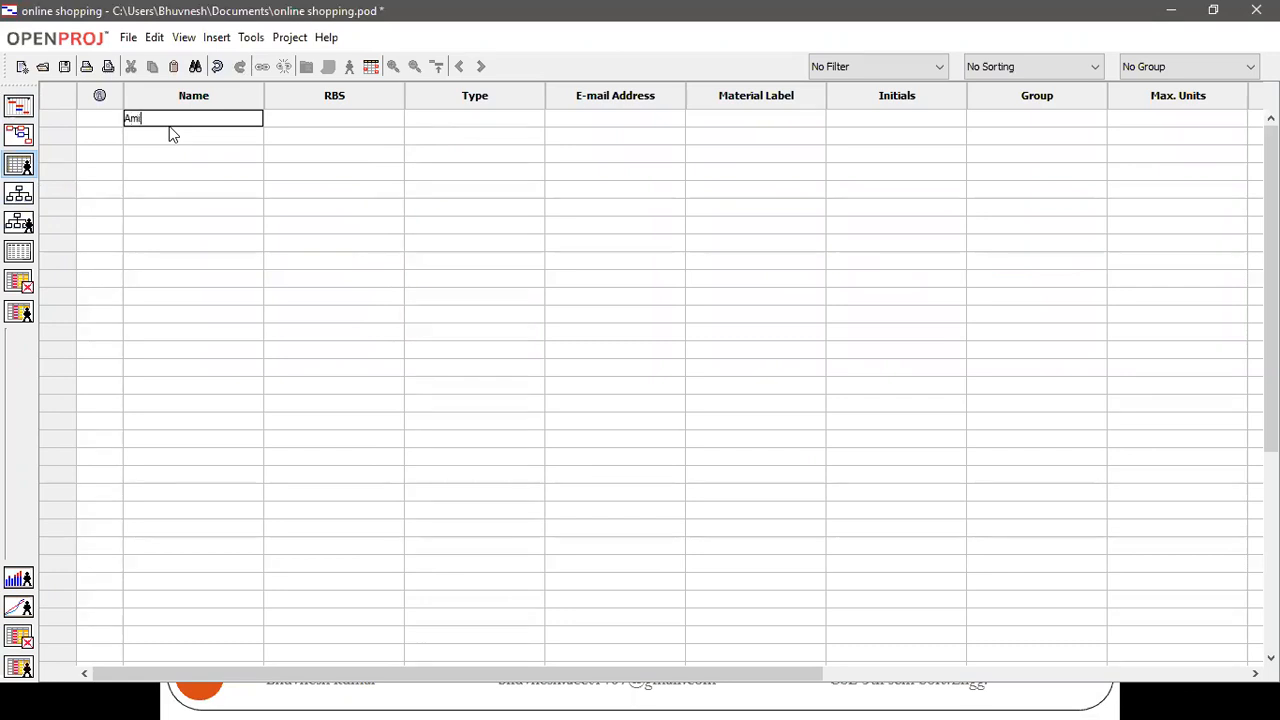
key(Return)
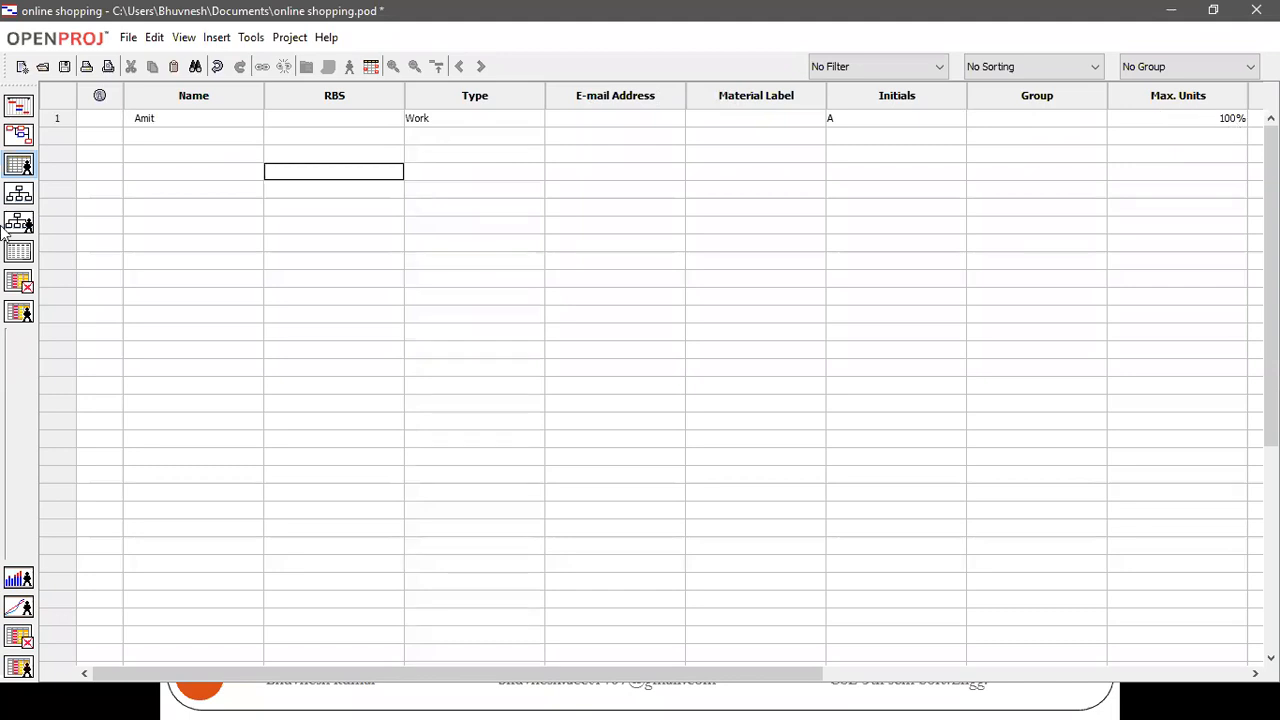
Add a second resource in the next row of the resource table by entering another person's name
click(195, 134)
text(A)
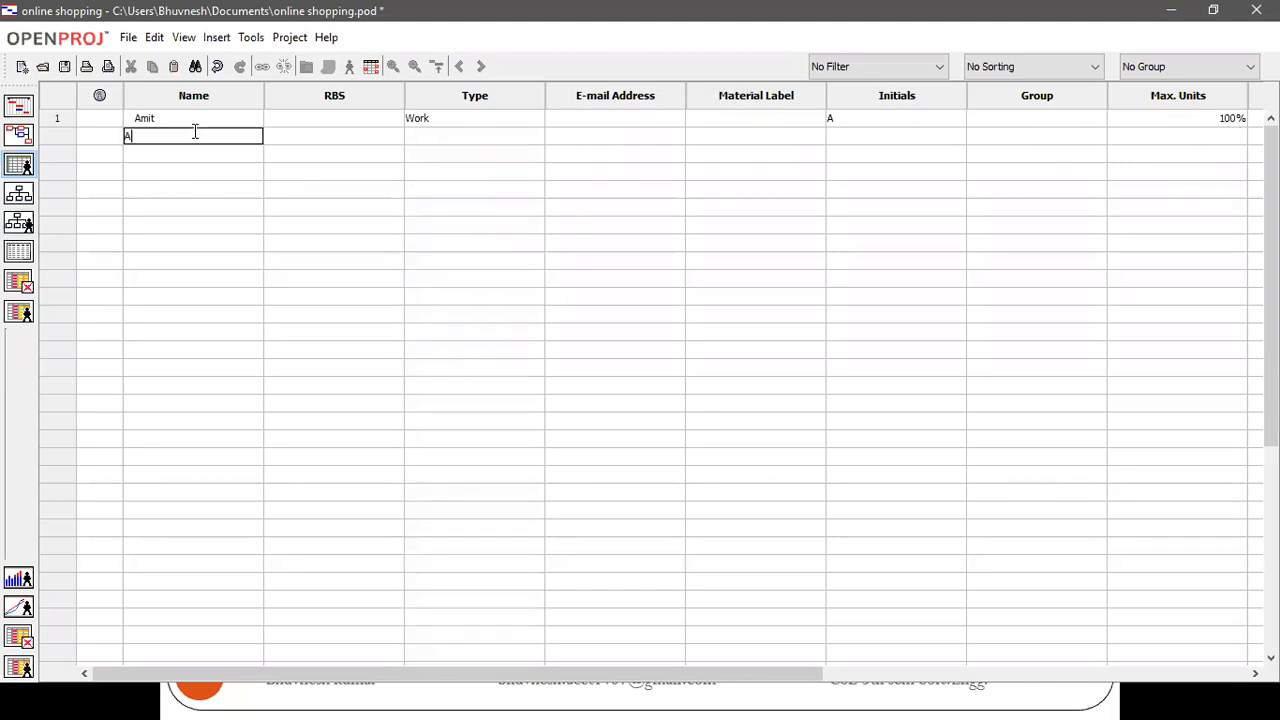
text(nil)
key(Return)
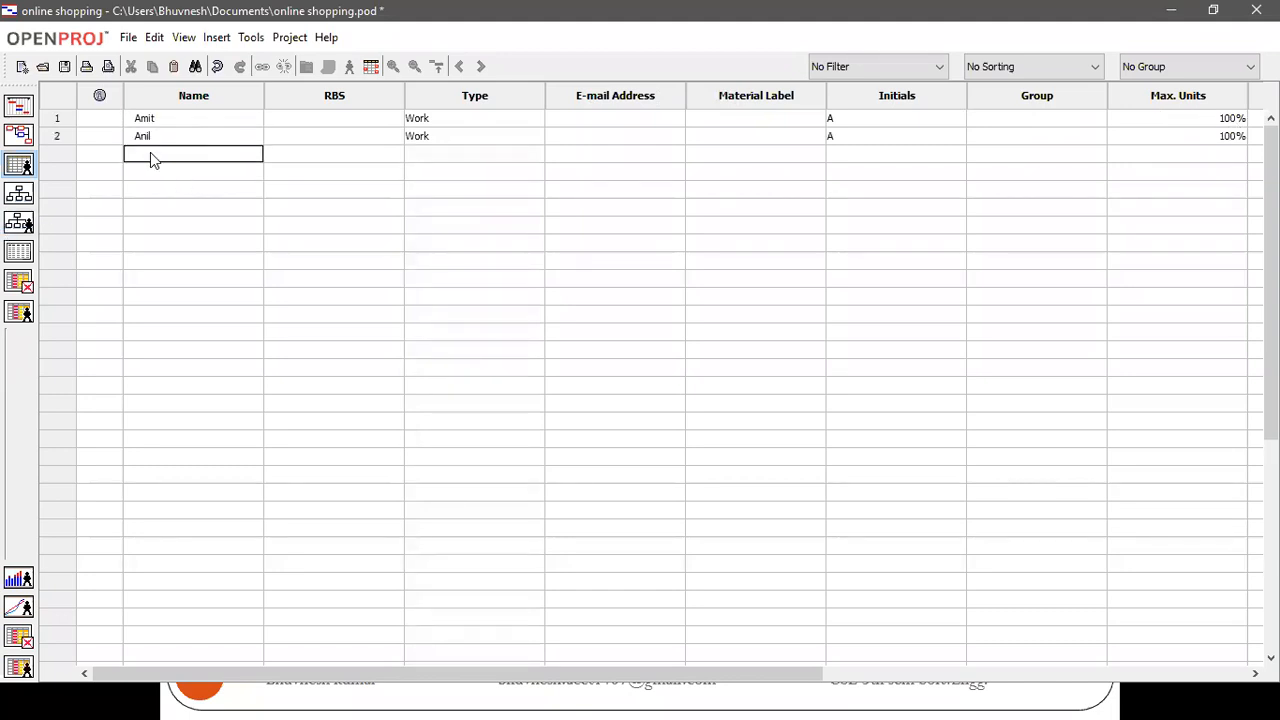
Add the third and fourth resources in the next rows of the resource table by entering each person's name
text(Sunil)
key(Return)
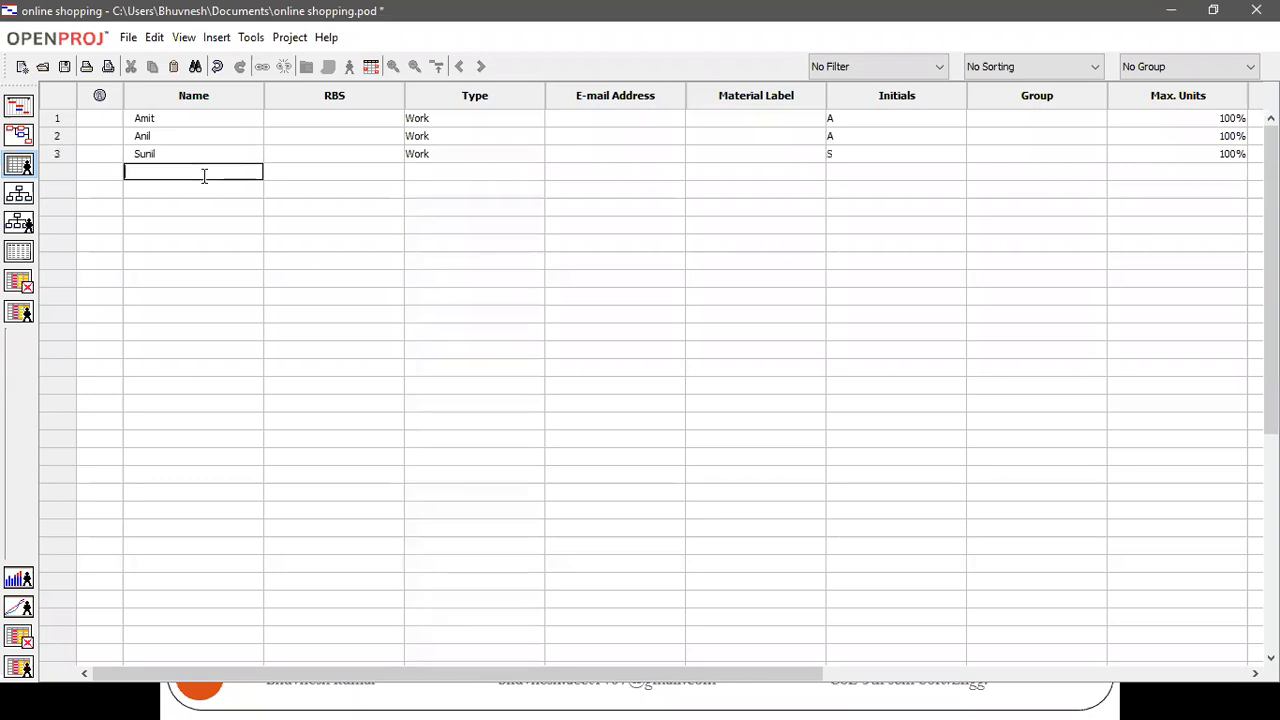
text(Sumit)
key(Return)
Add a fifth resource named Laptop in the next empty row of the resource table
click(203, 189)
text(Laptop)
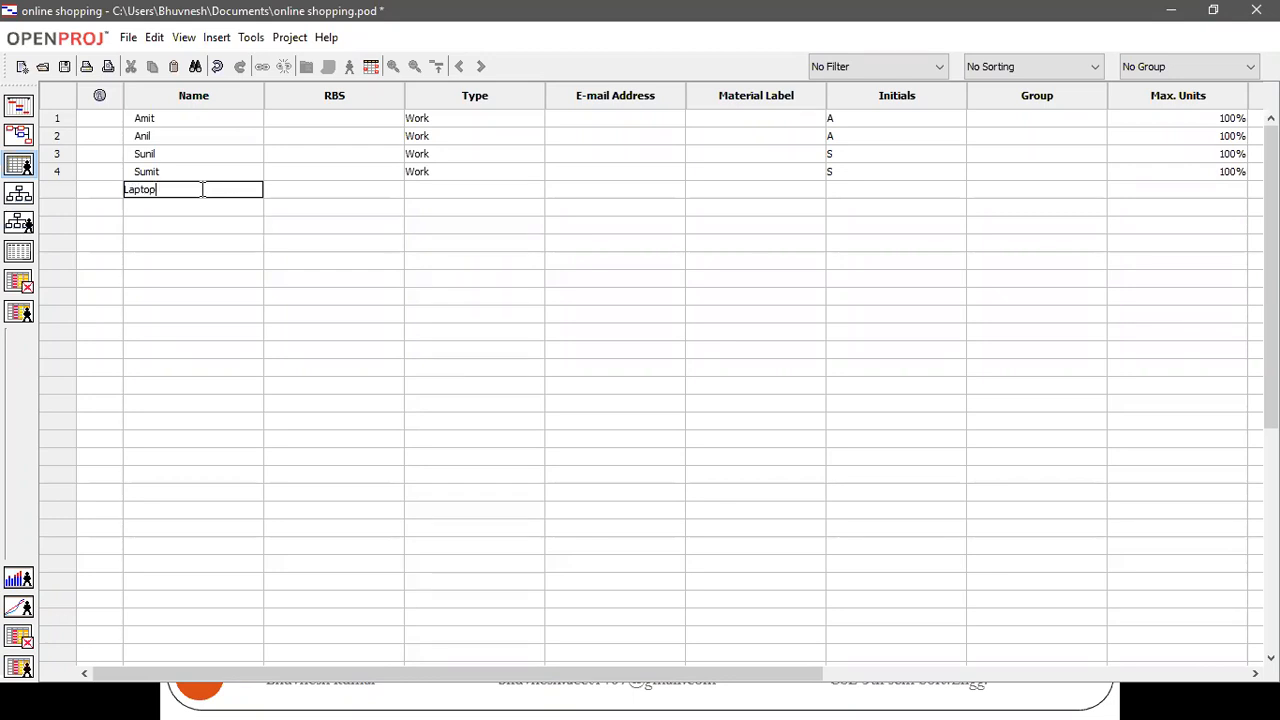
key(Return)
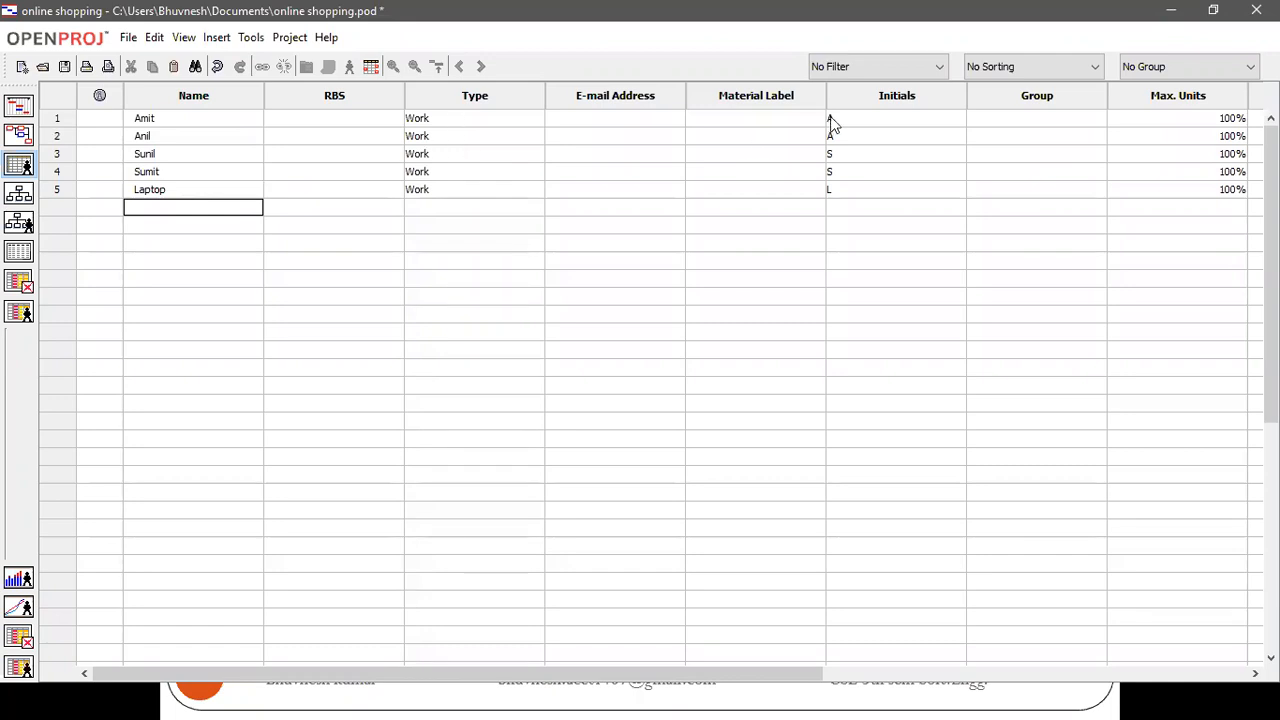
Hide the E-mail Address and Material Label columns of the resource table
drag(598, 92, 644, 92)
right_click(623, 122)
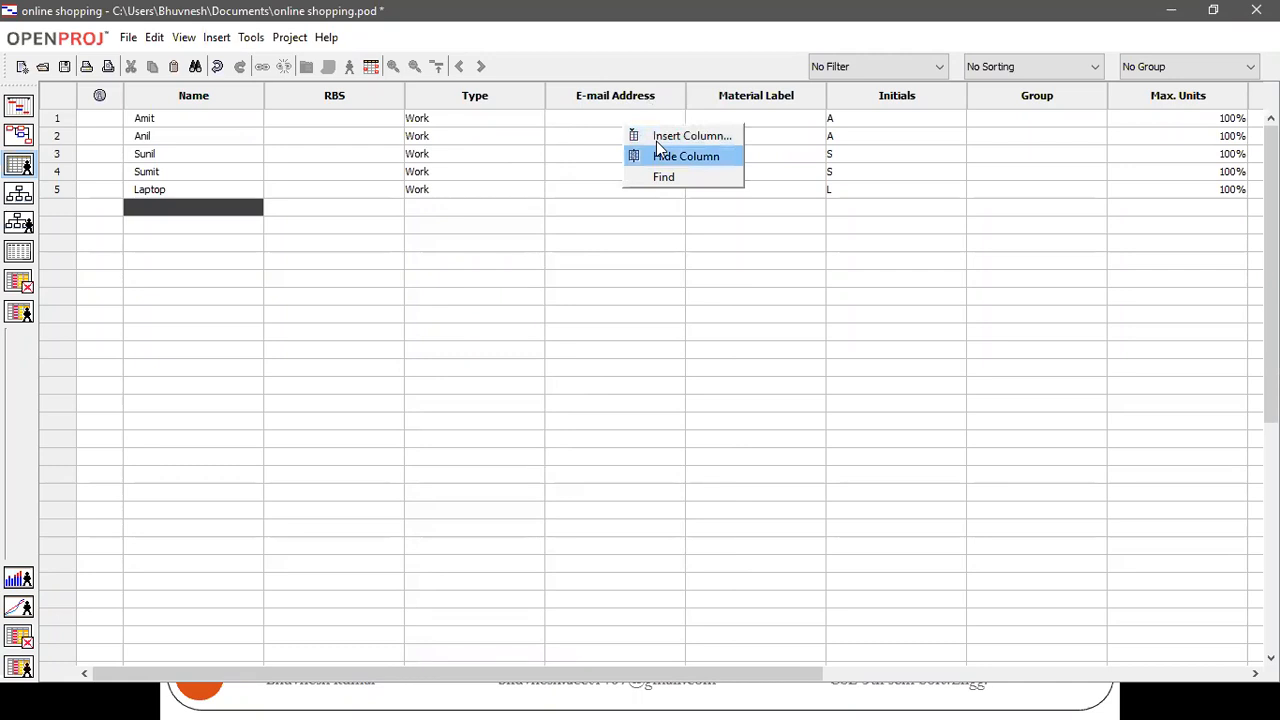
click(657, 146)
right_click(629, 128)
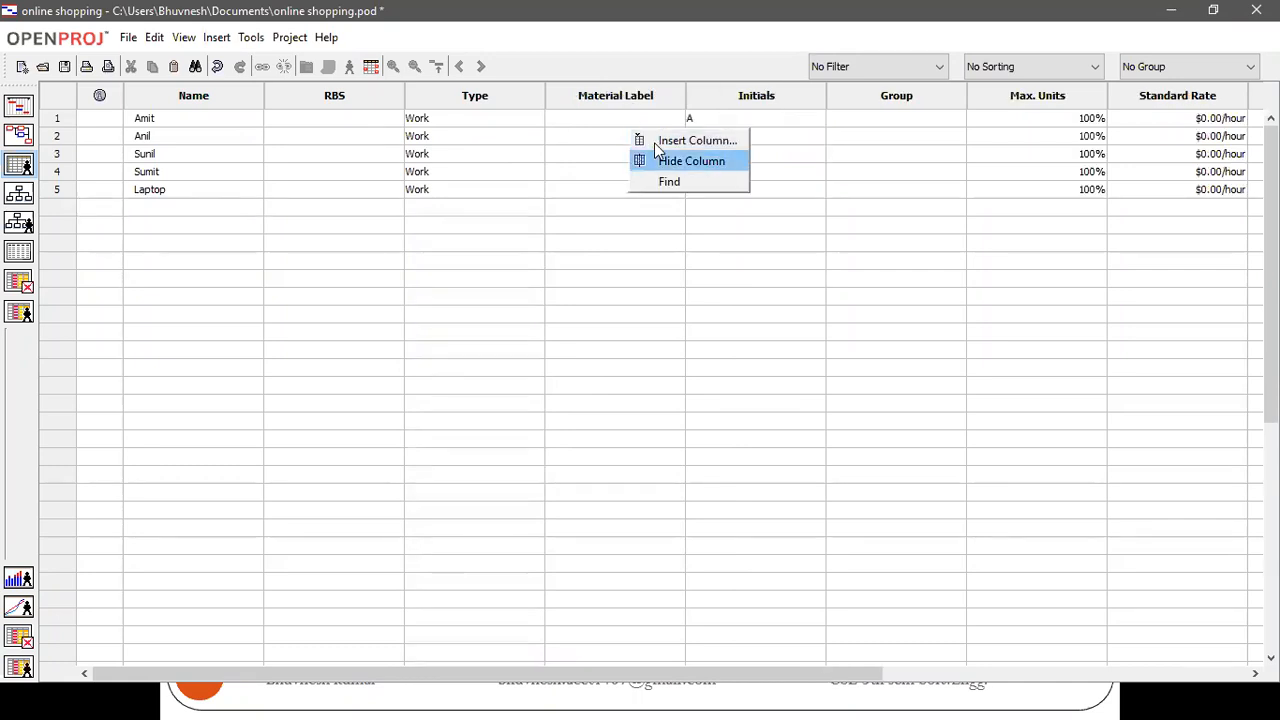
click(655, 146)
Hide the Group and RBS columns of the resource table
click(712, 104)
right_click(712, 104)
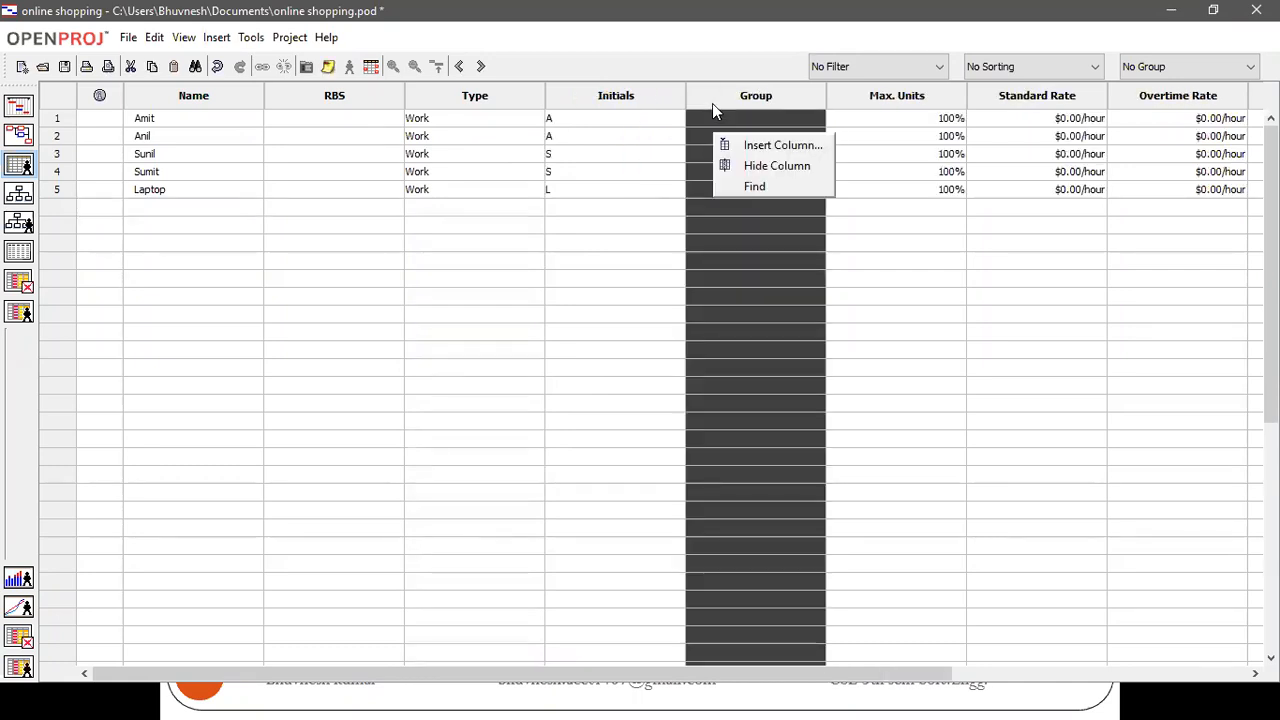
click(735, 165)
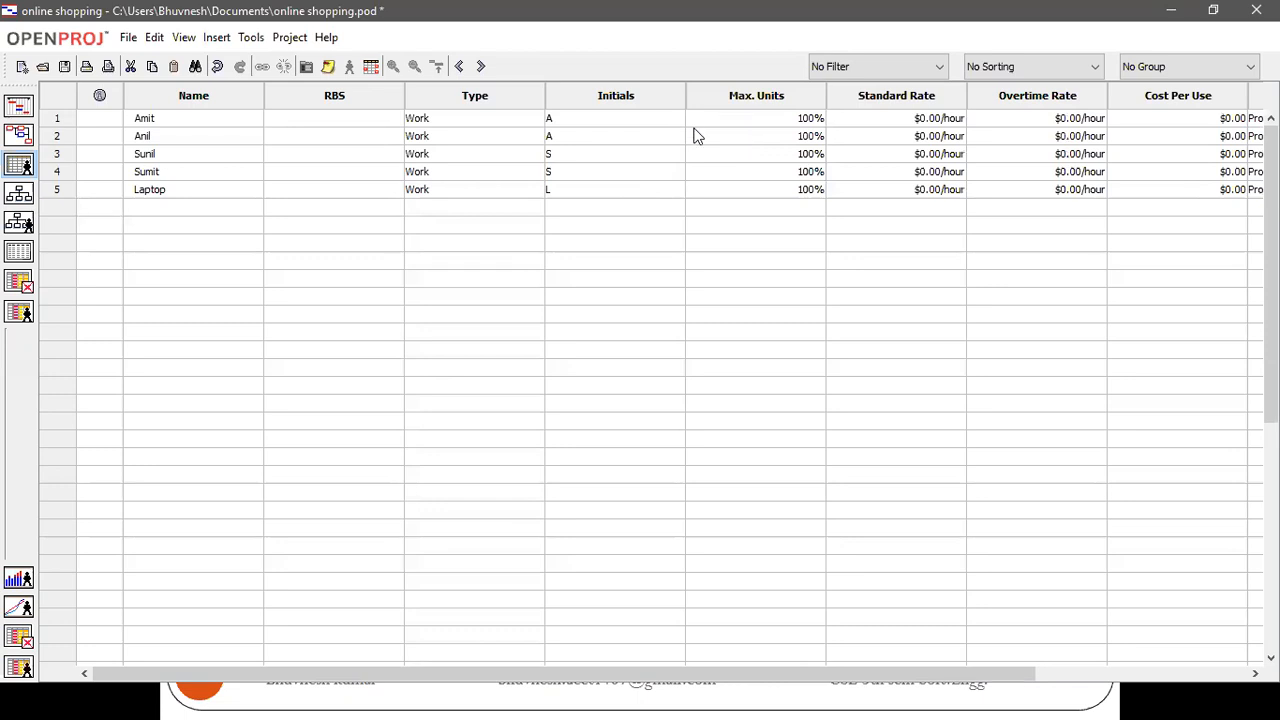
right_click(320, 95)
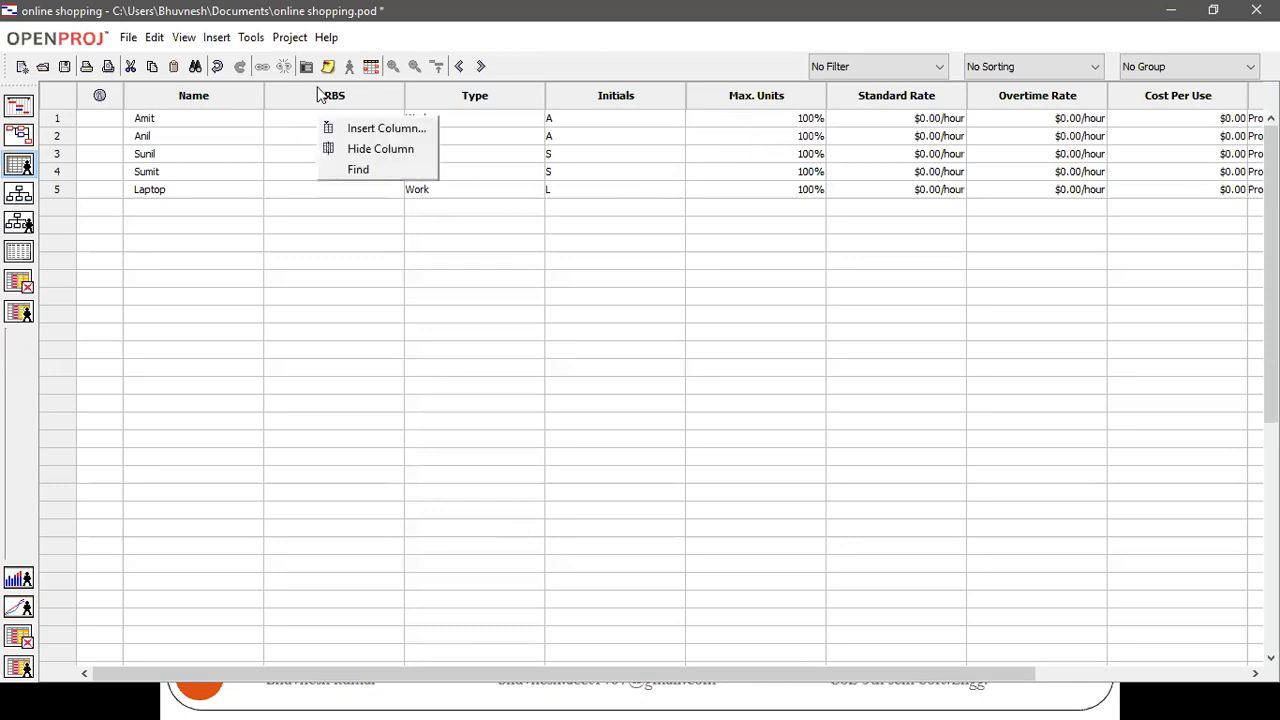
click(362, 145)
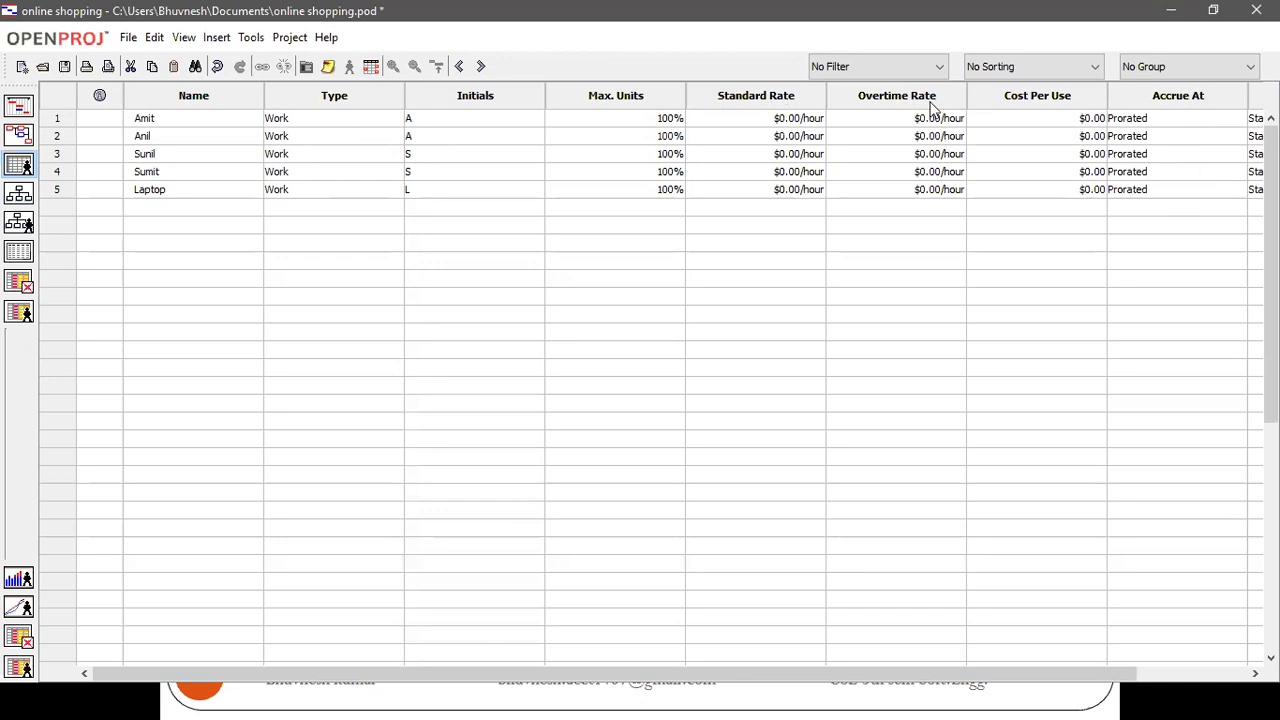
Hide the Cost Per Use, Accrue At and Base Calendar columns of the resource table
right_click(1053, 95)
click(1106, 150)
right_click(1070, 101)
key(Return)
right_click(1036, 102)
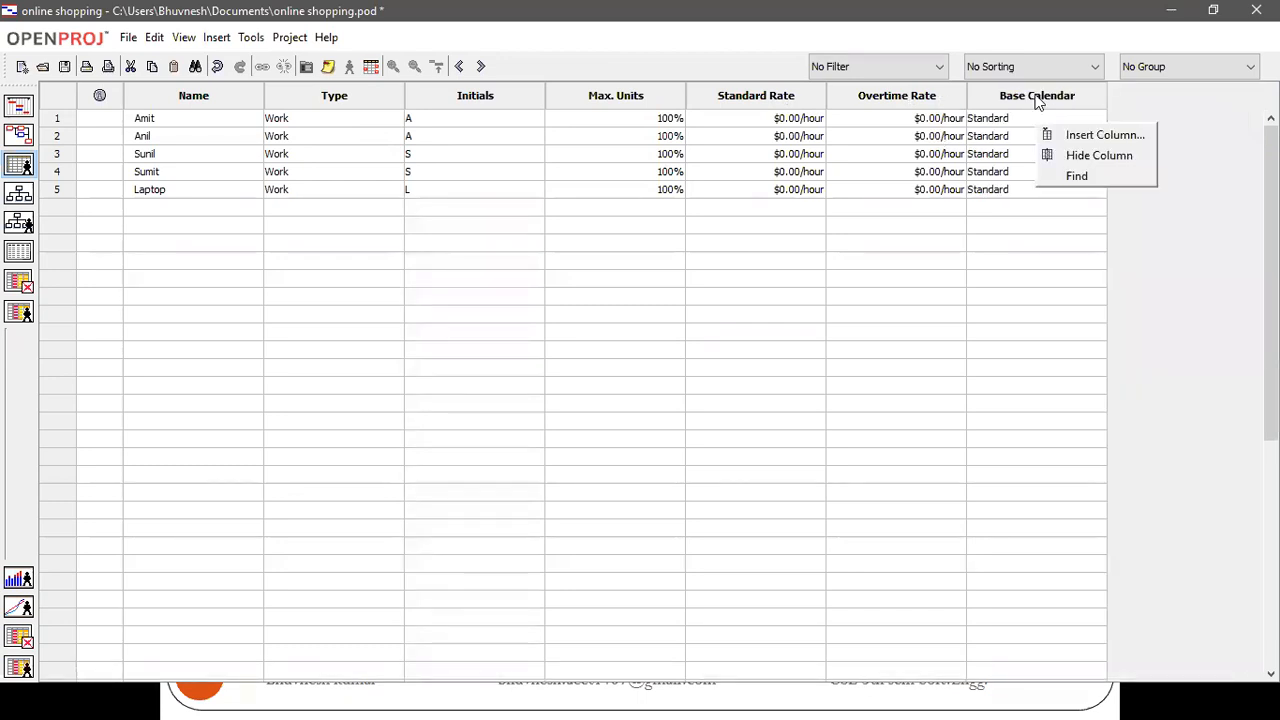
click(1063, 145)
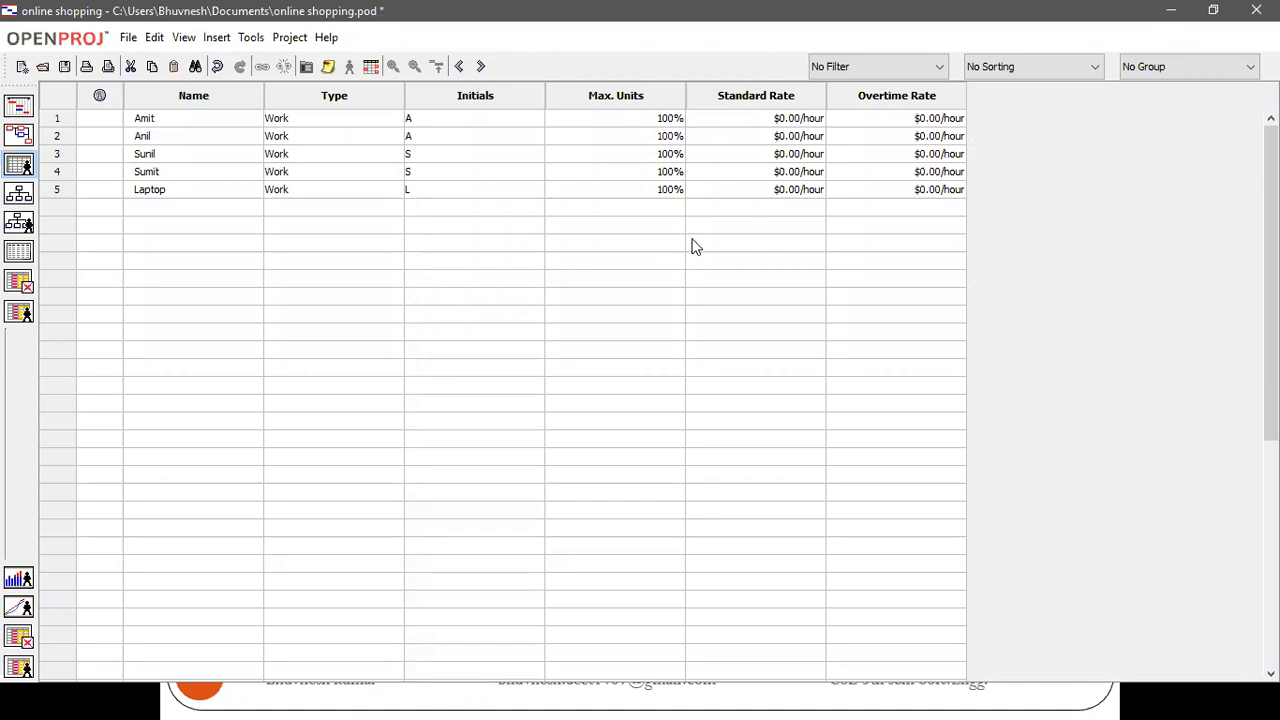
Return to the Gantt view and assign the first resource to the requirement gathering task, matching the person's name as spelled in the resource pool
click(18, 106)
click(592, 126)
text(amit)
key(Return)
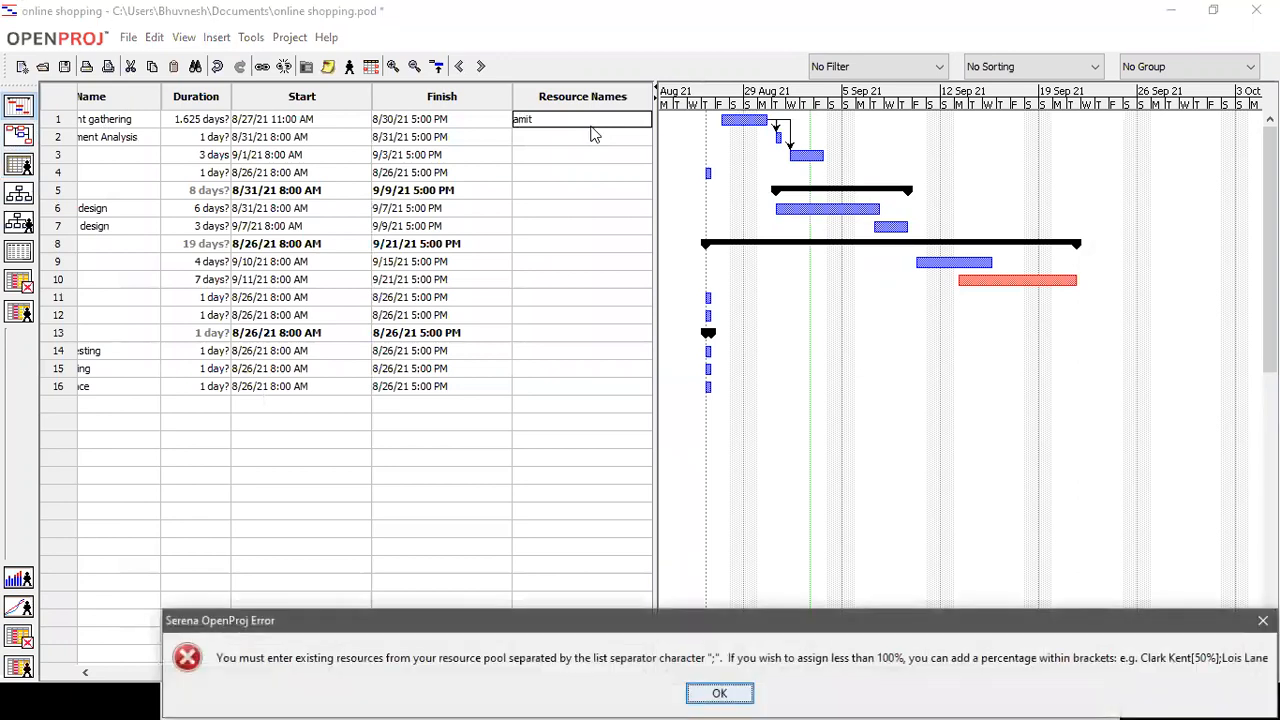
click(720, 694)
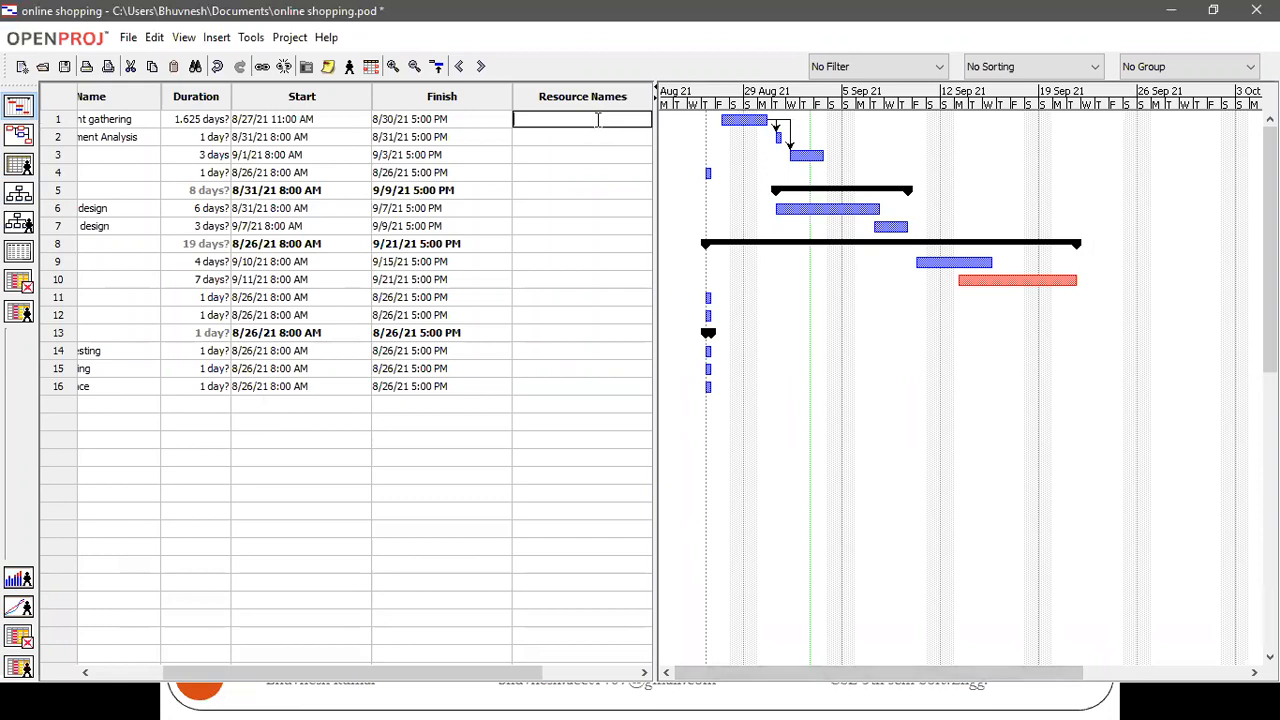
text(Amit)
key(Return)
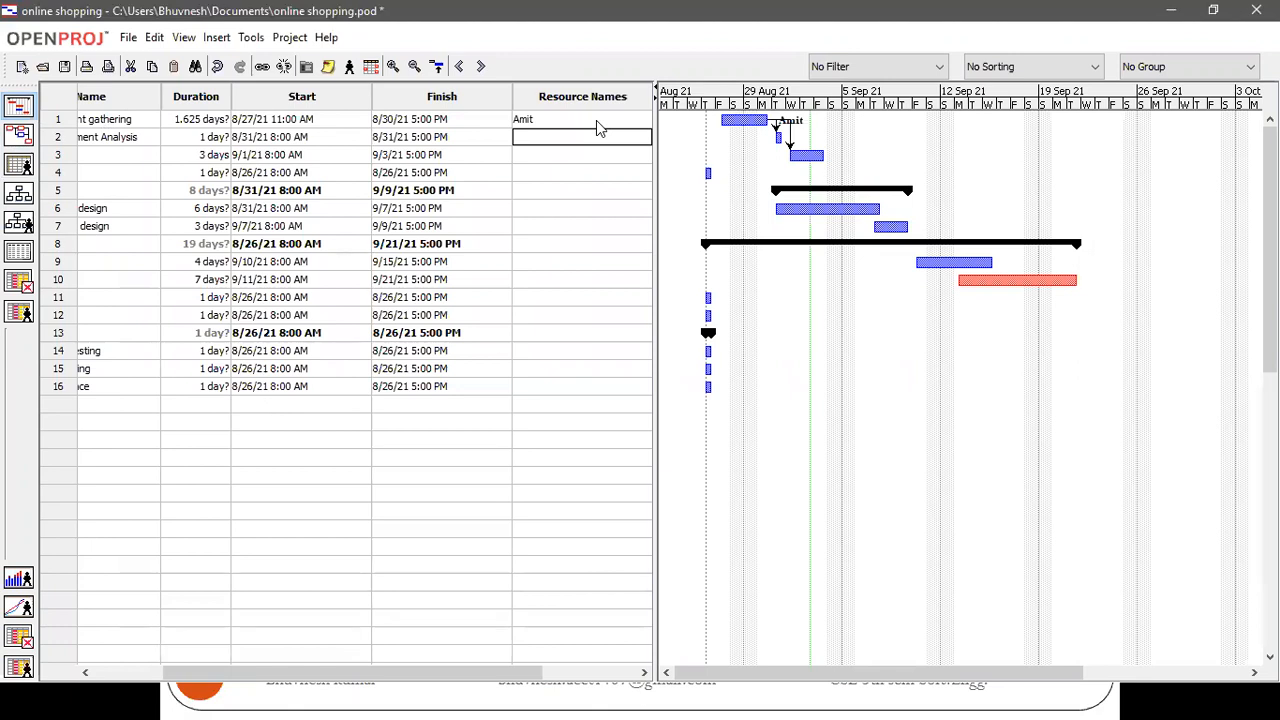
Assign the second, third and fourth resources to tasks 2, 3 and 4 respectively by entering each person's name as the resource
click(581, 137)
text(Anil)
key(Return)
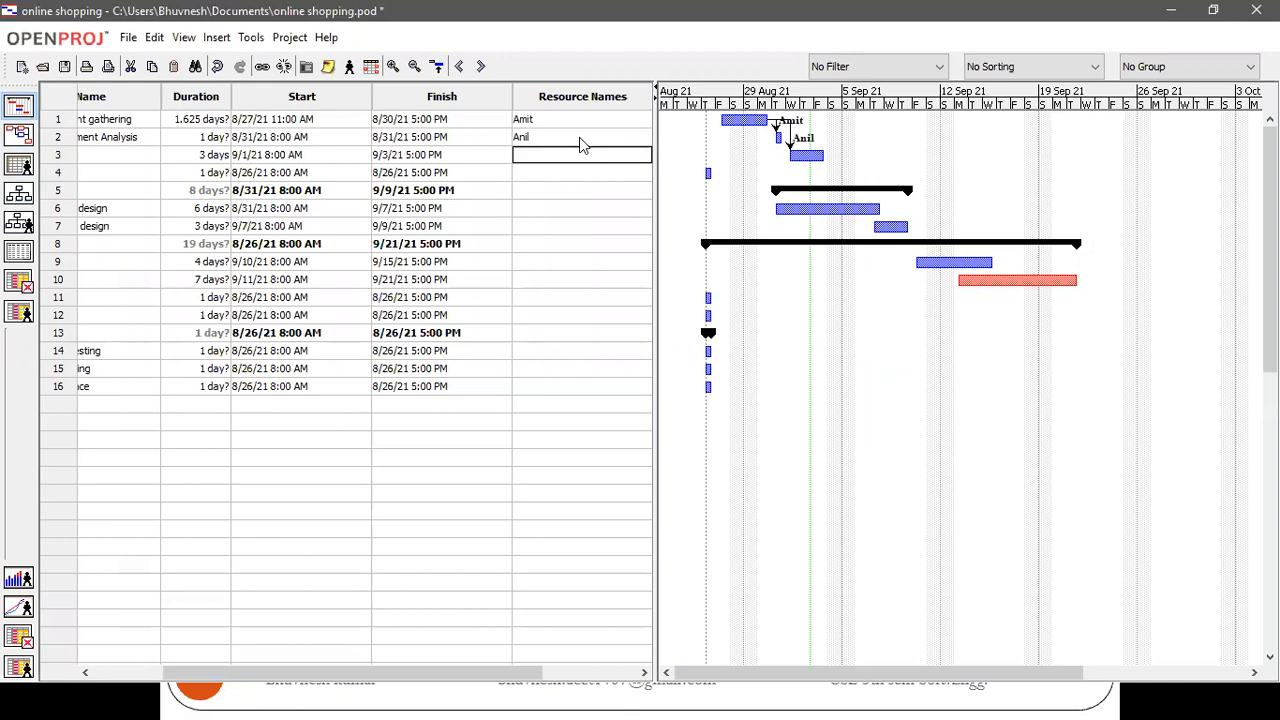
text(Sunil)
key(Return)
text(Sumit)
key(Return)
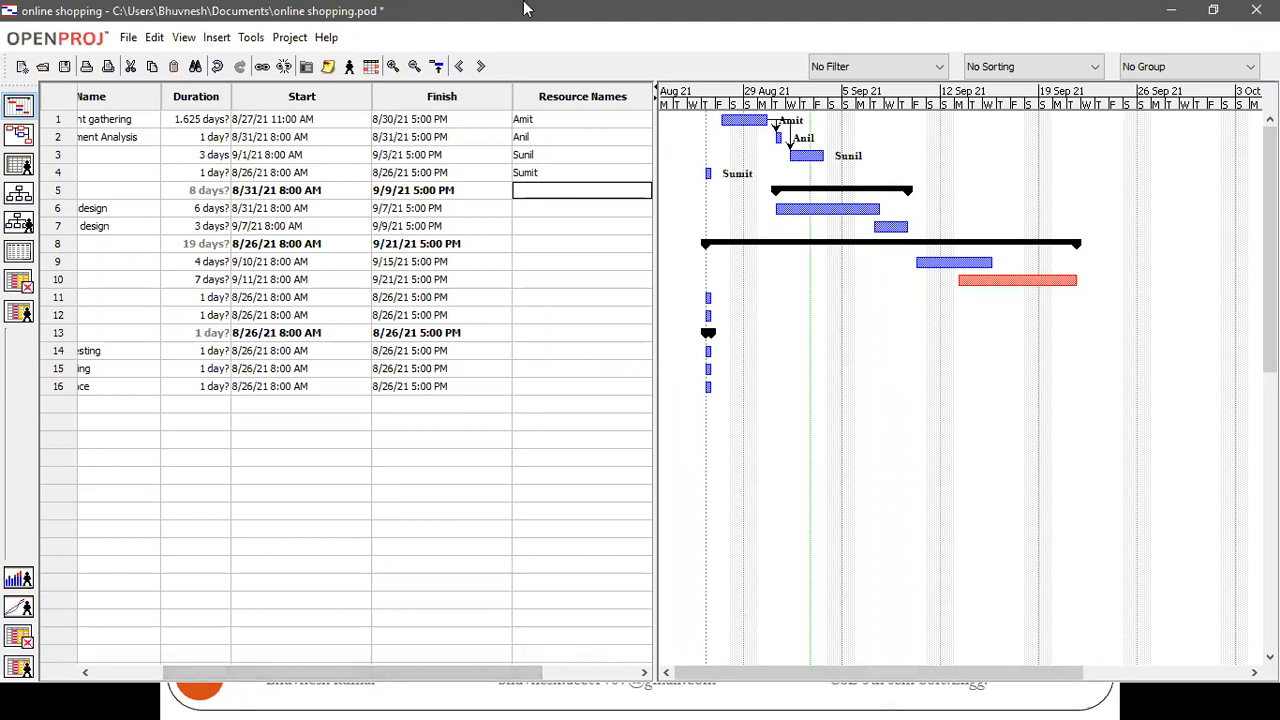
key(alt+Tab)
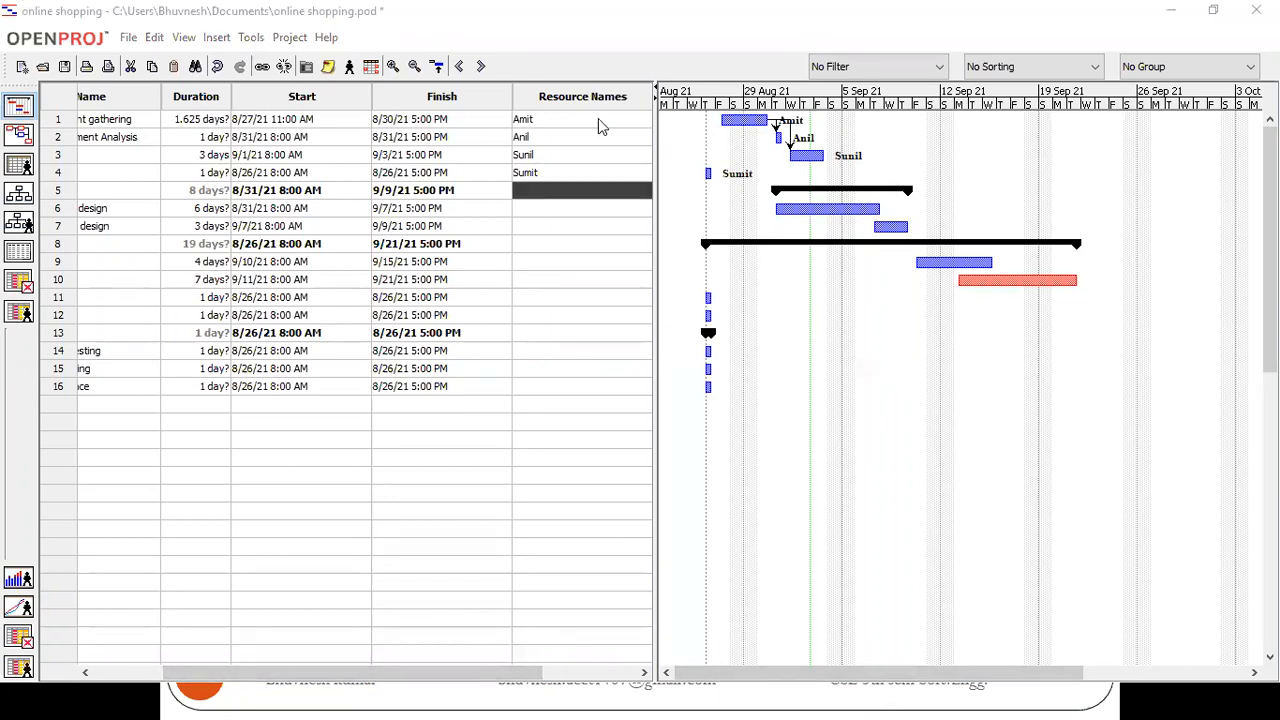